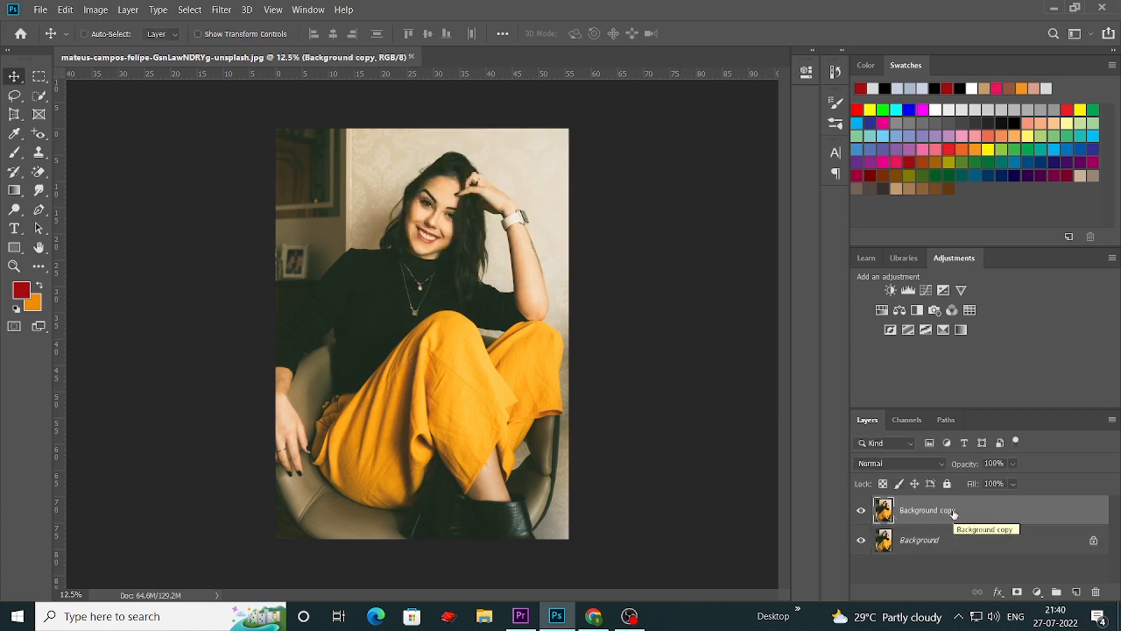
Apply a Brightness/Contrast adjustment to the Background copy layer with brightness -6 and contrast 47
key(ctrl+plus)
key(ctrl+plus)
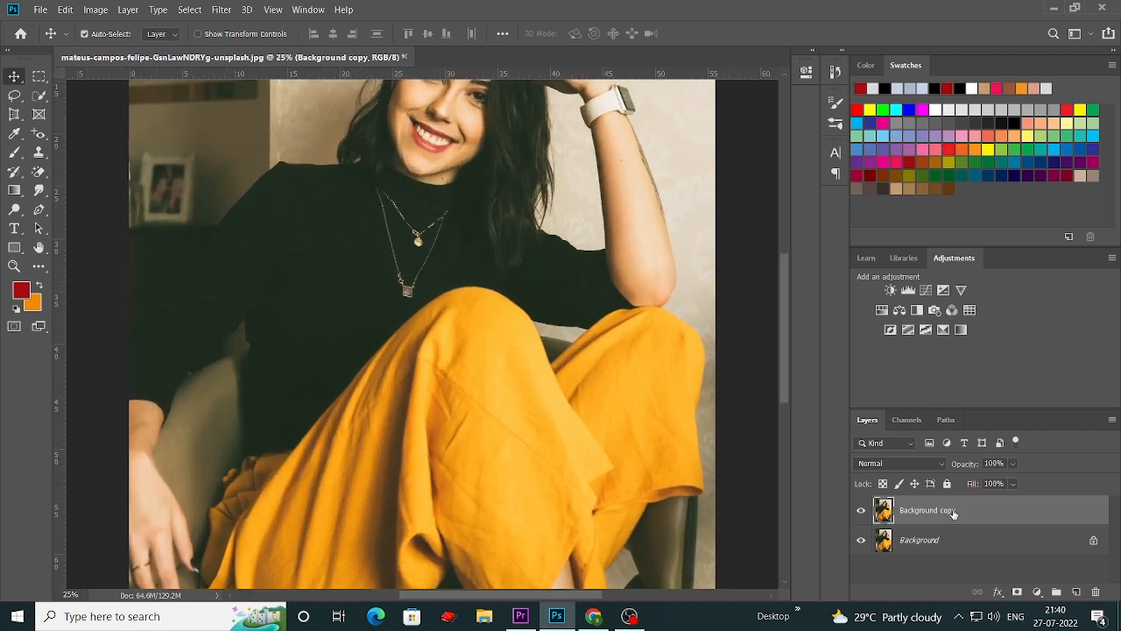
scroll(422, 300, up, 3)
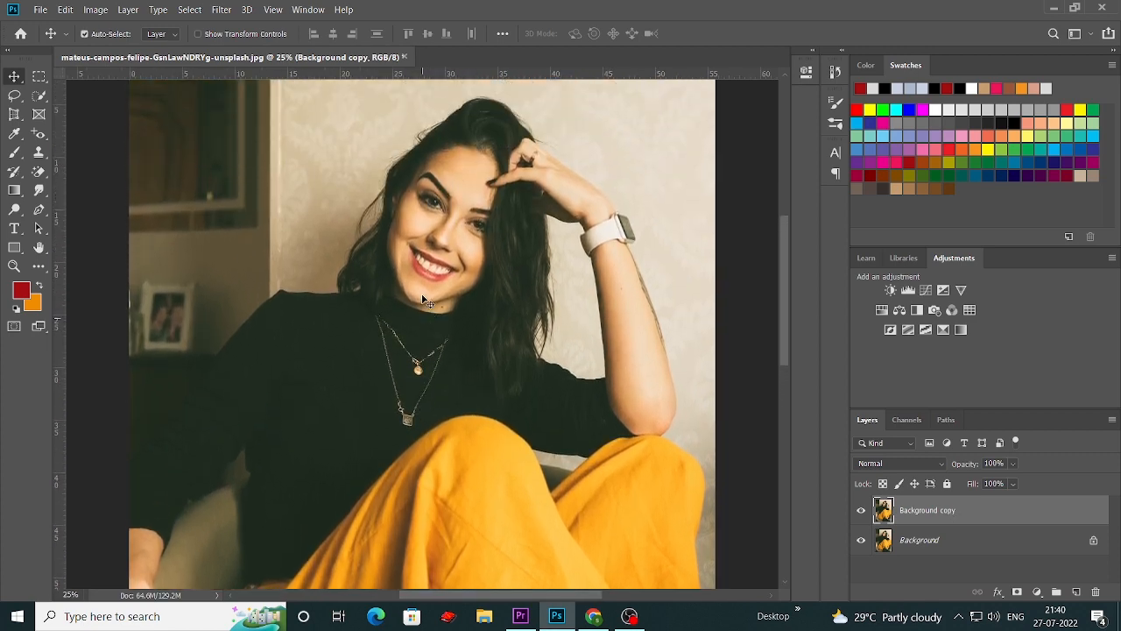
scroll(425, 292, down, 3)
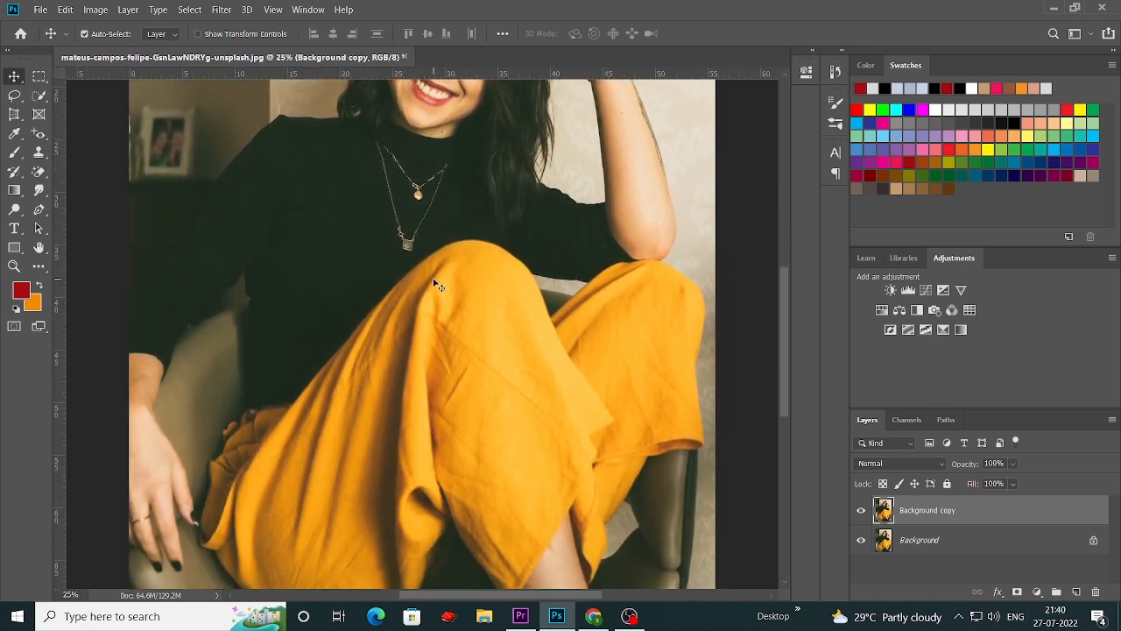
scroll(436, 285, up, 3)
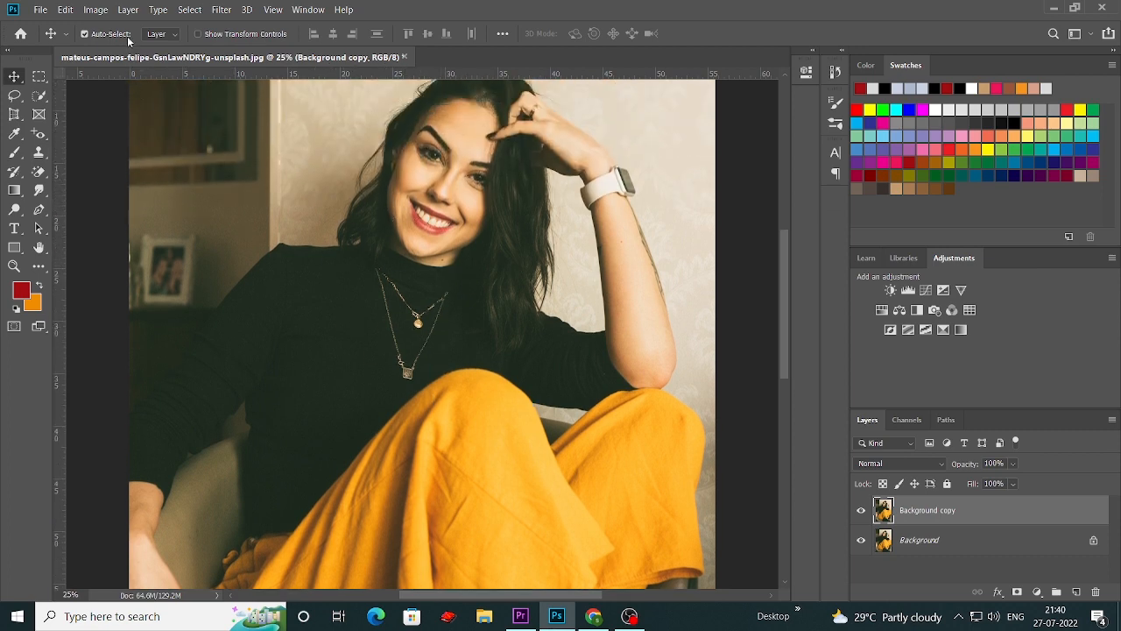
click(100, 12)
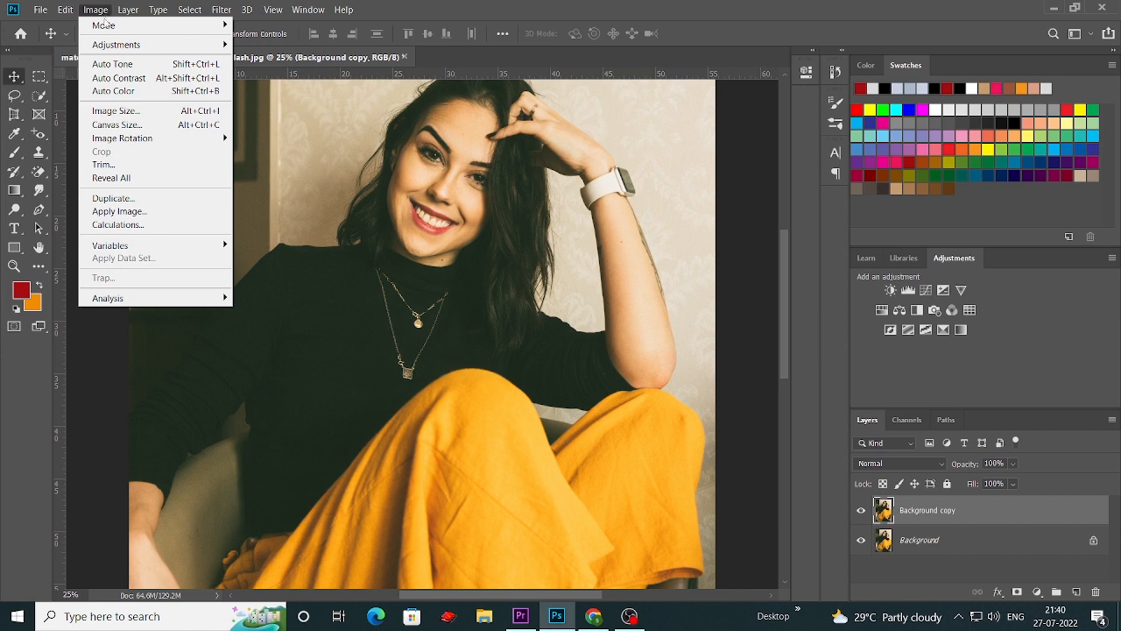
mouse_move(173, 50)
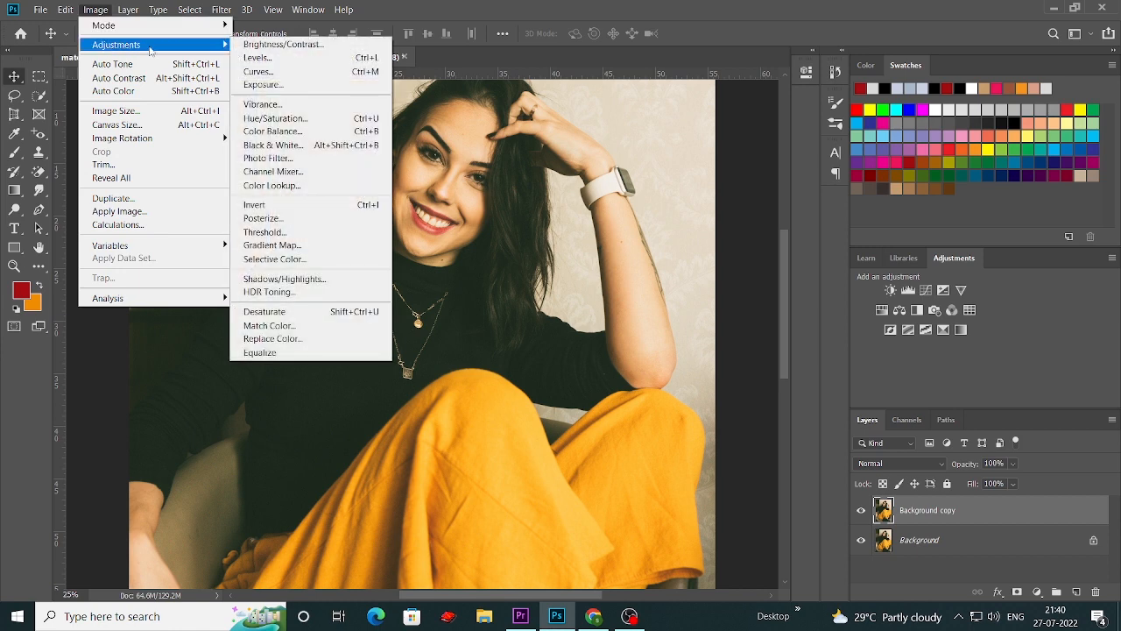
click(308, 48)
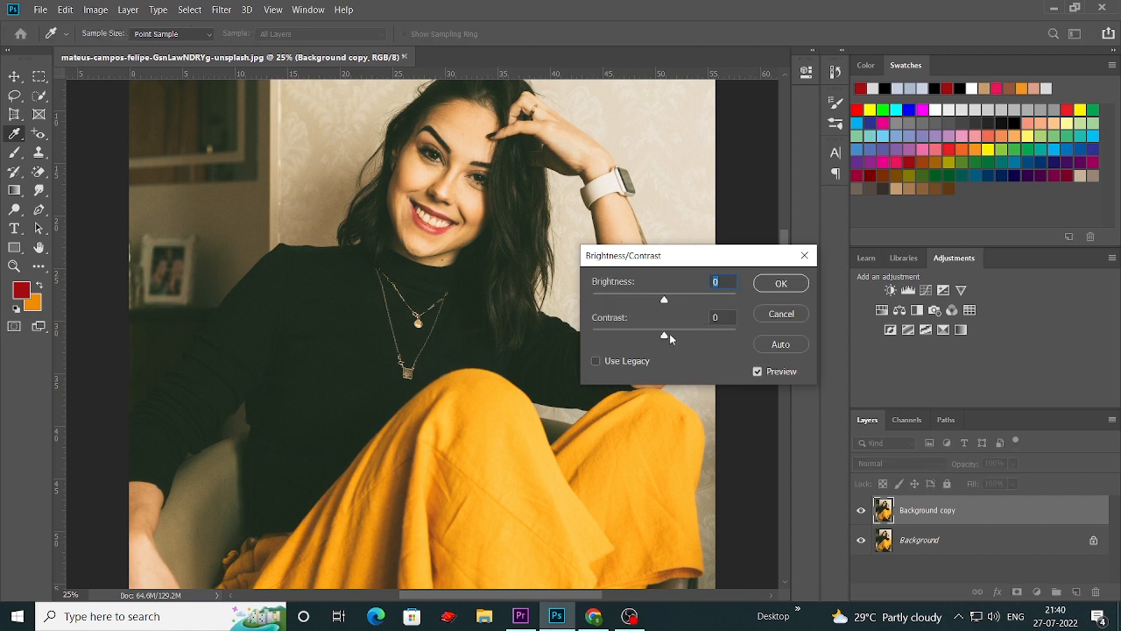
drag(669, 333, 706, 335)
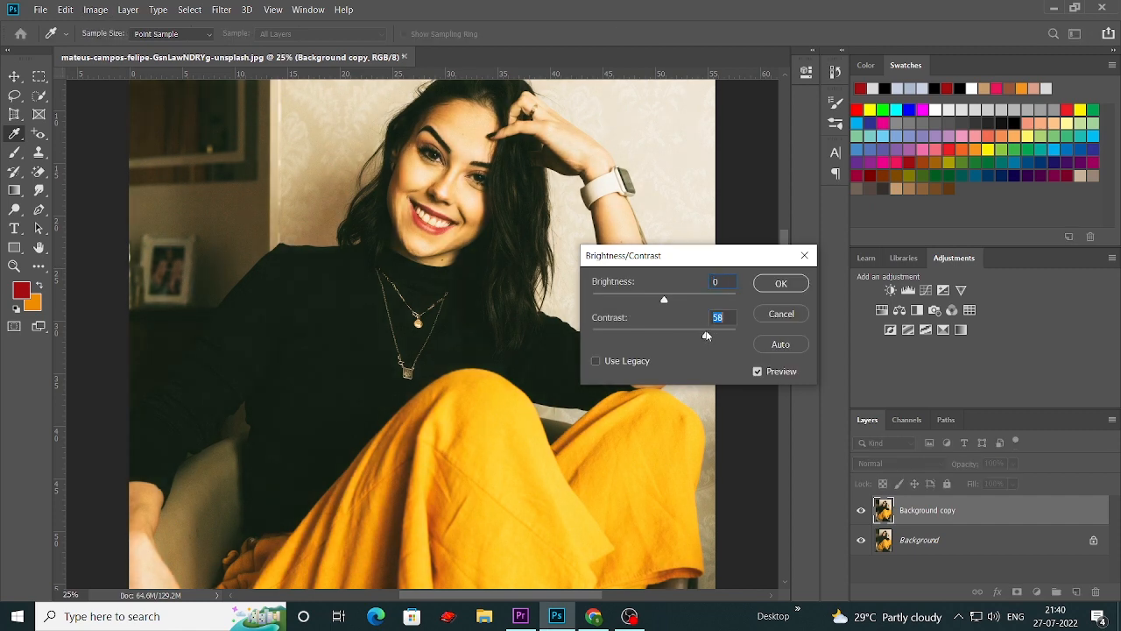
drag(658, 259, 775, 252)
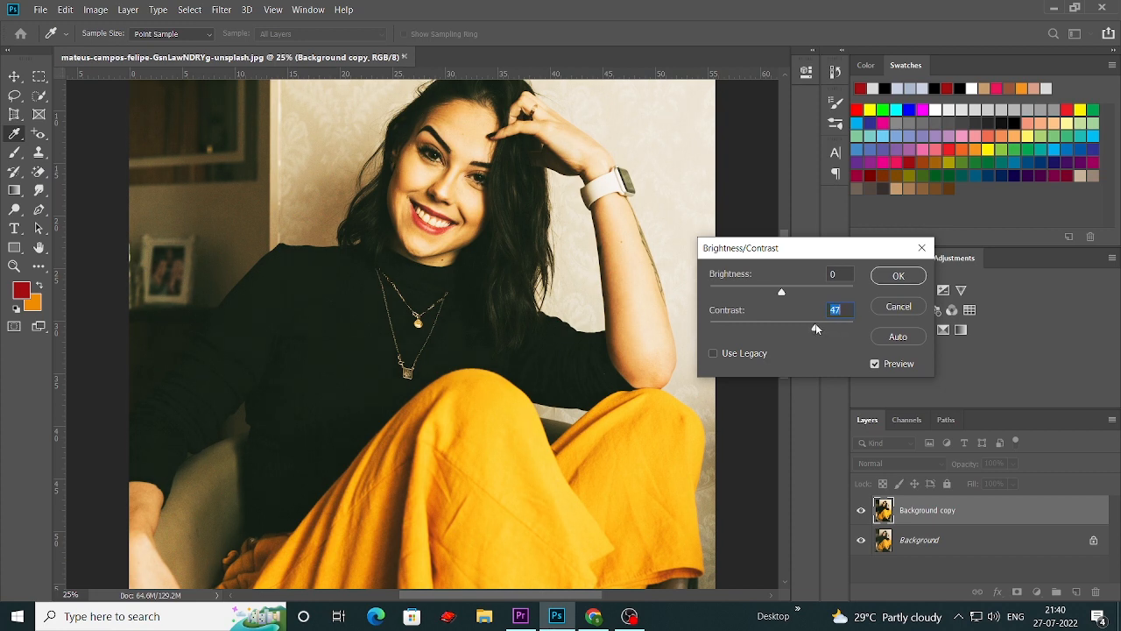
drag(786, 291, 780, 291)
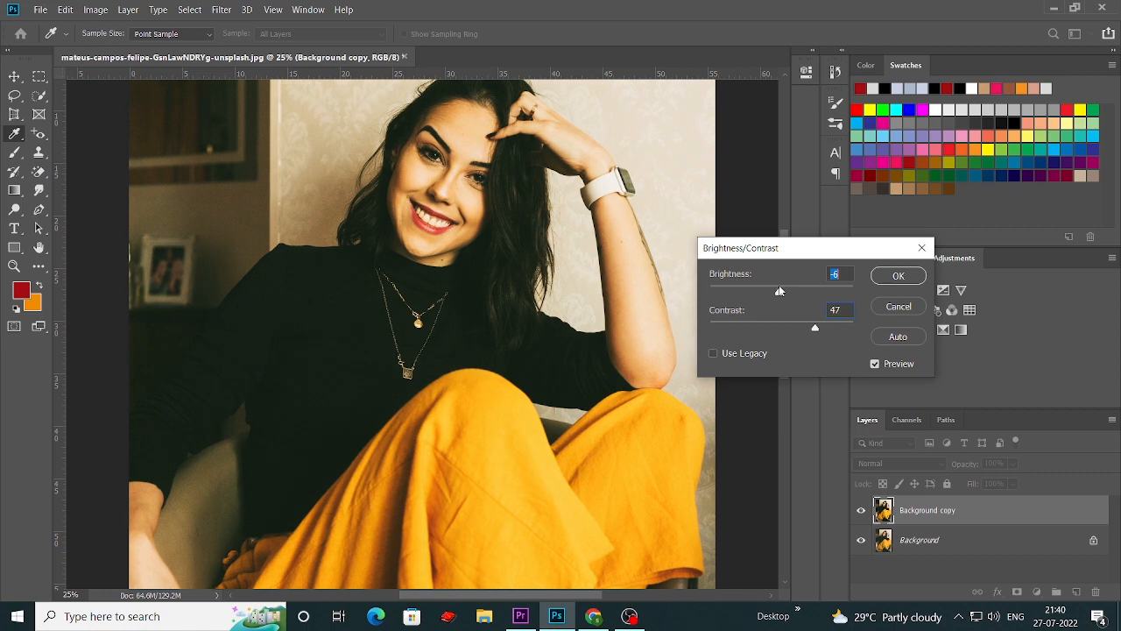
click(897, 275)
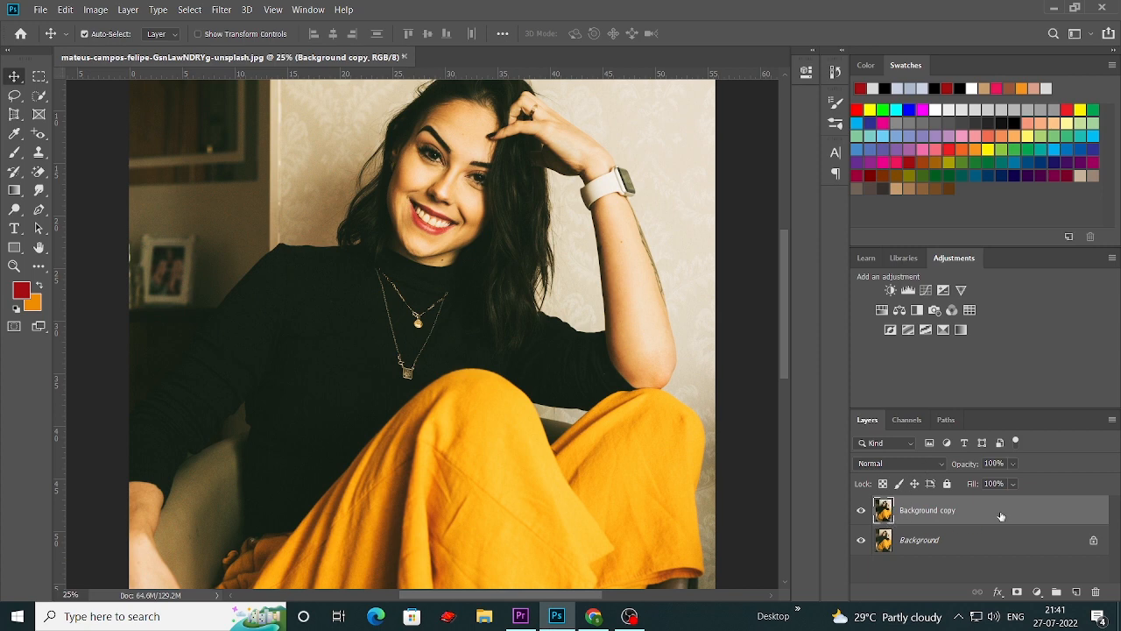
Duplicate the Background copy layer, keeping the suggested layer name
scroll(569, 376, down, 2)
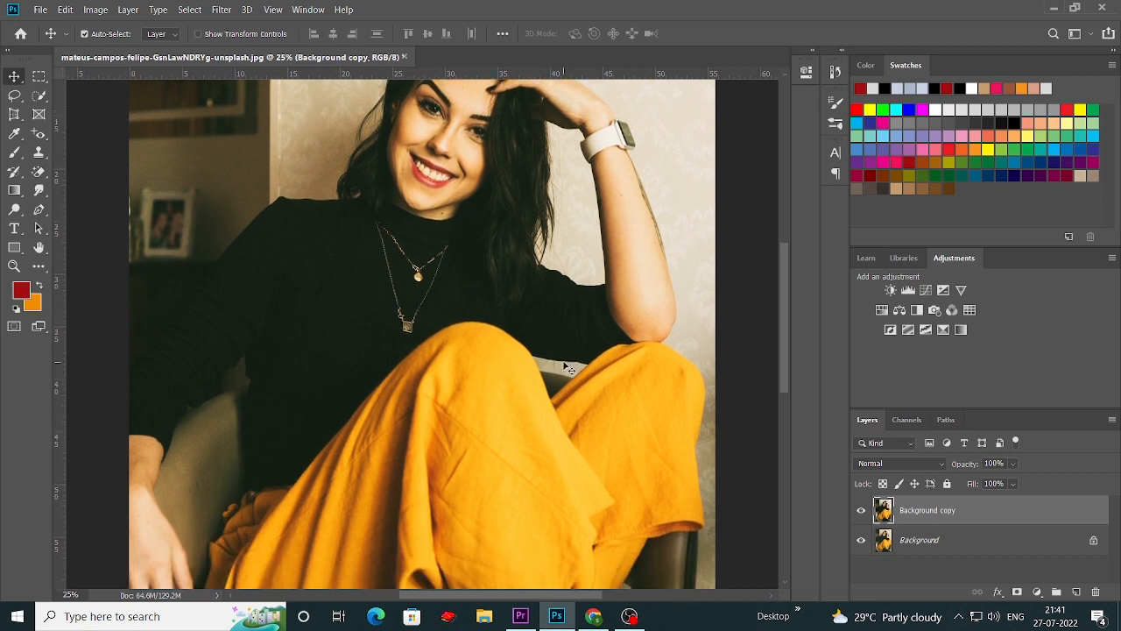
key(ctrl+minus)
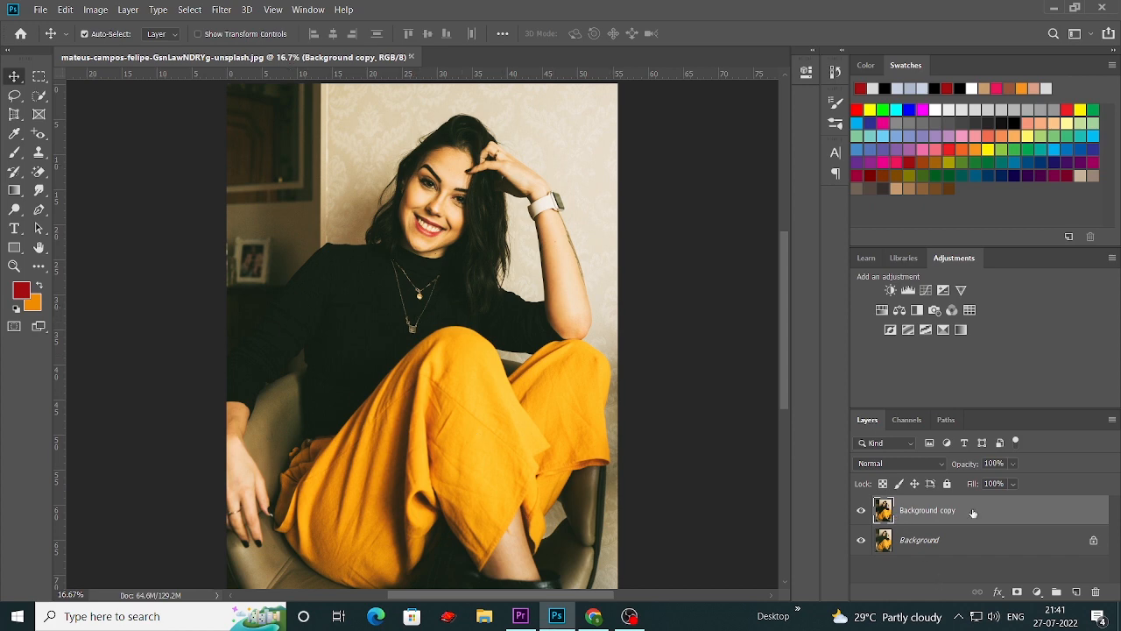
right_click(933, 515)
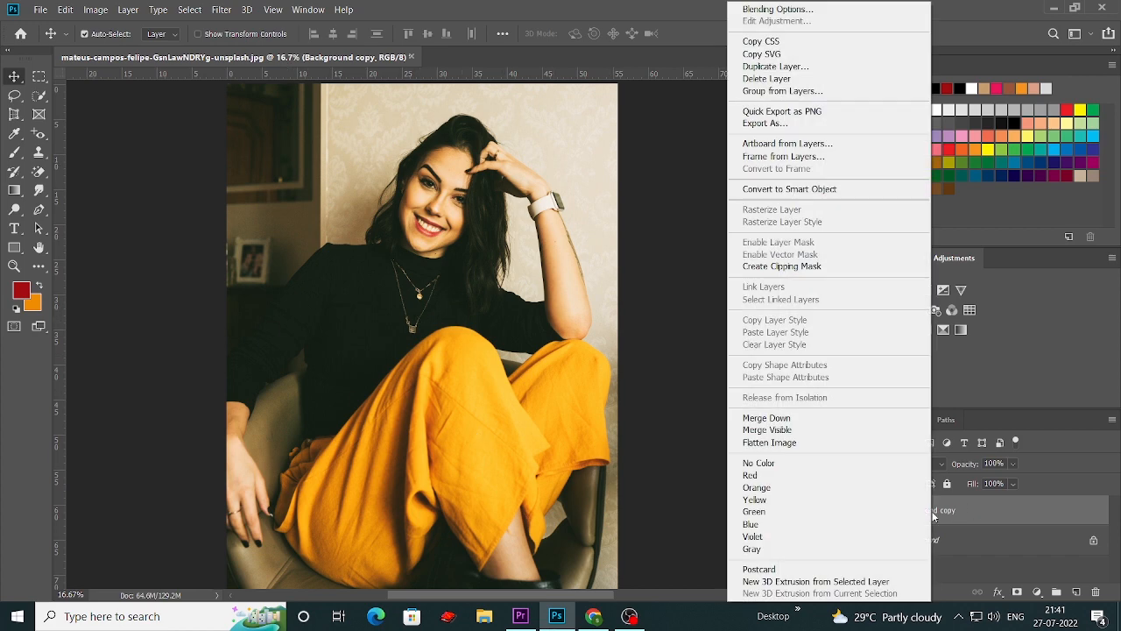
click(823, 68)
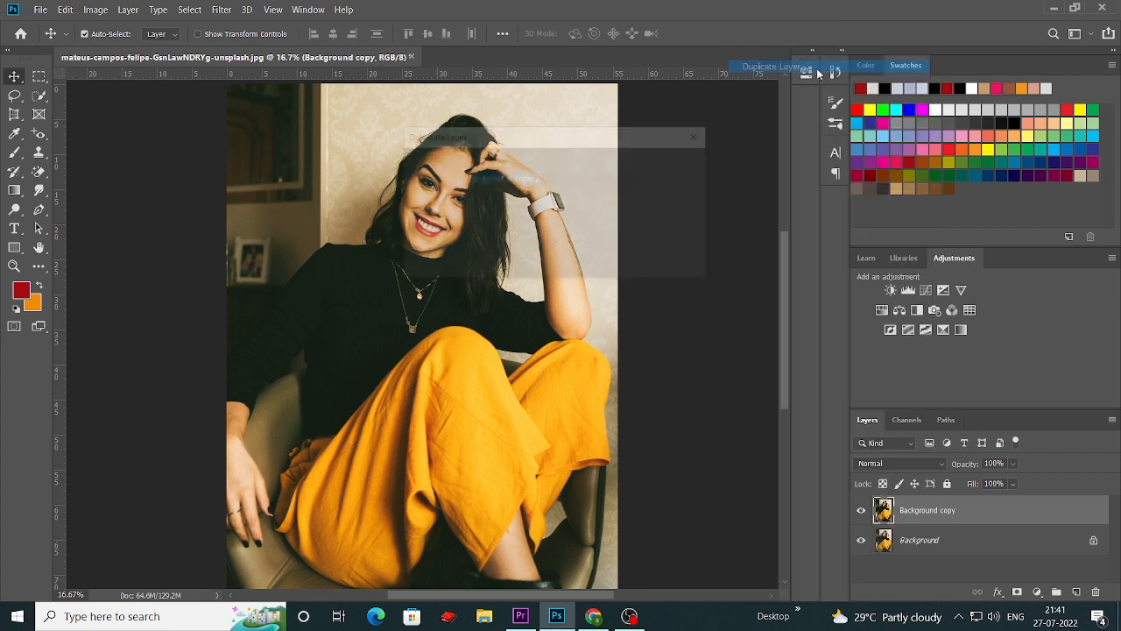
click(681, 165)
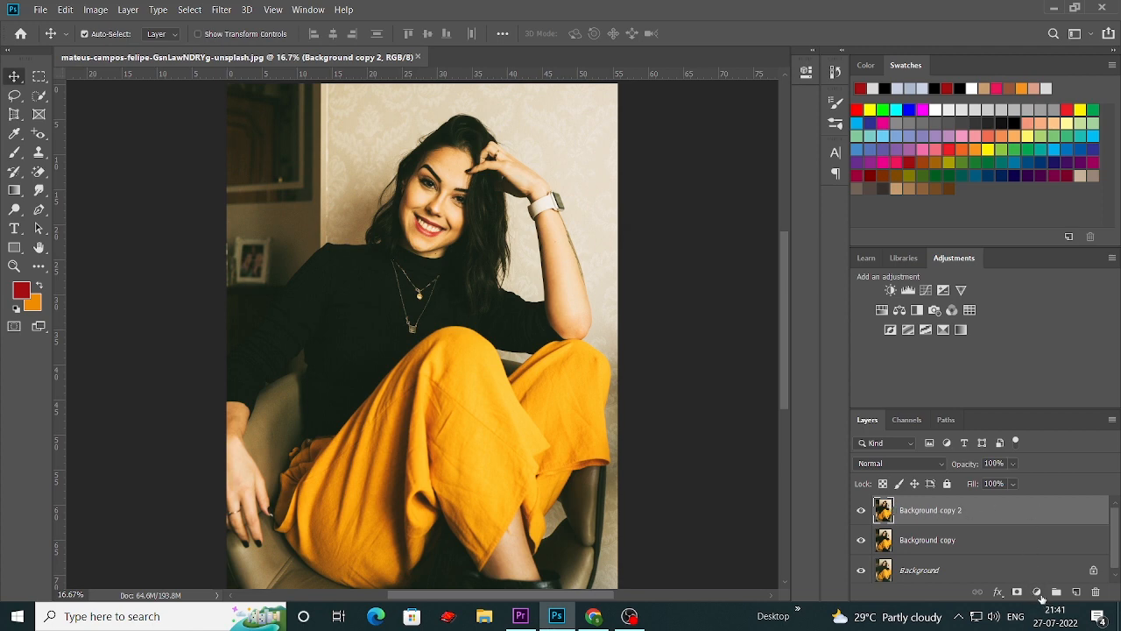
Add a Levels adjustment layer above the new duplicate with shadow input 13 and midtone input 1.08
click(1037, 592)
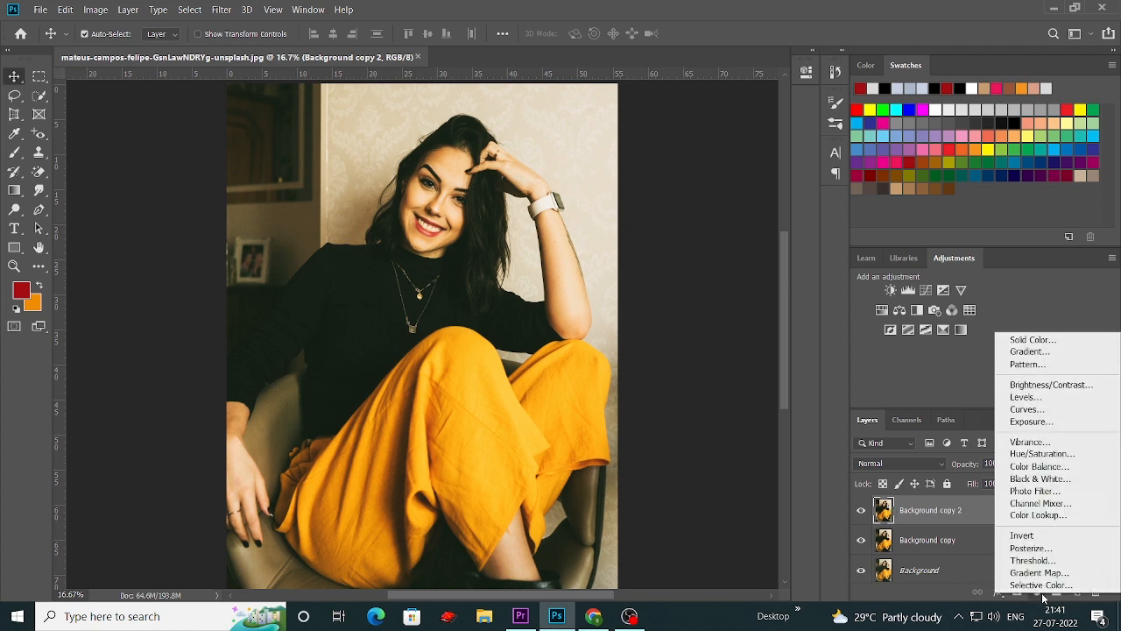
click(1039, 397)
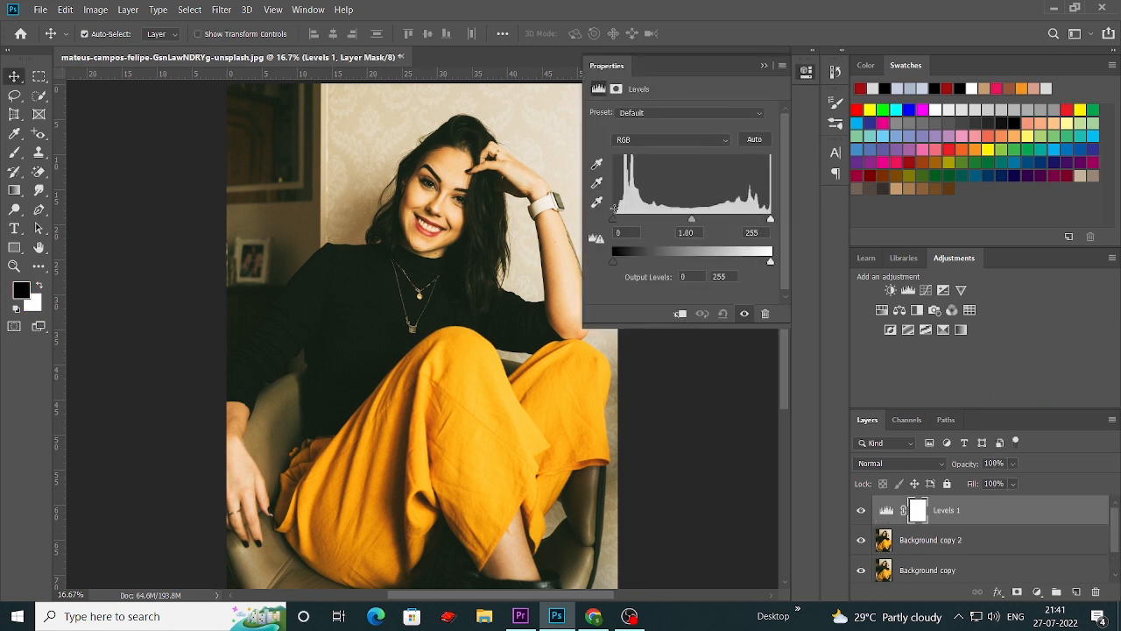
drag(616, 221, 621, 222)
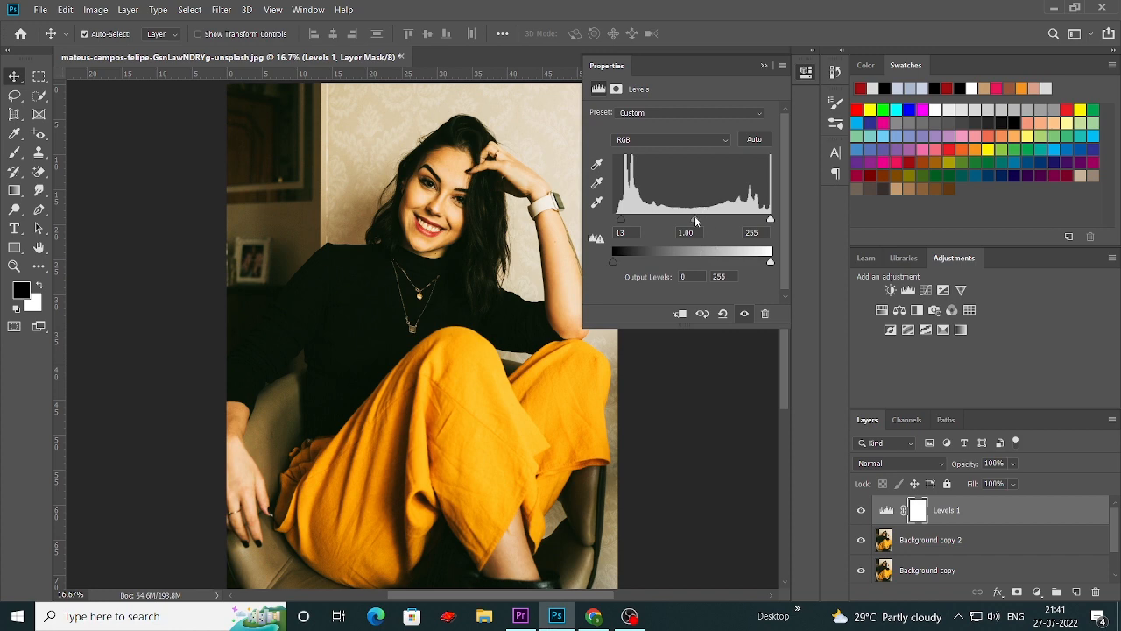
drag(694, 219, 692, 227)
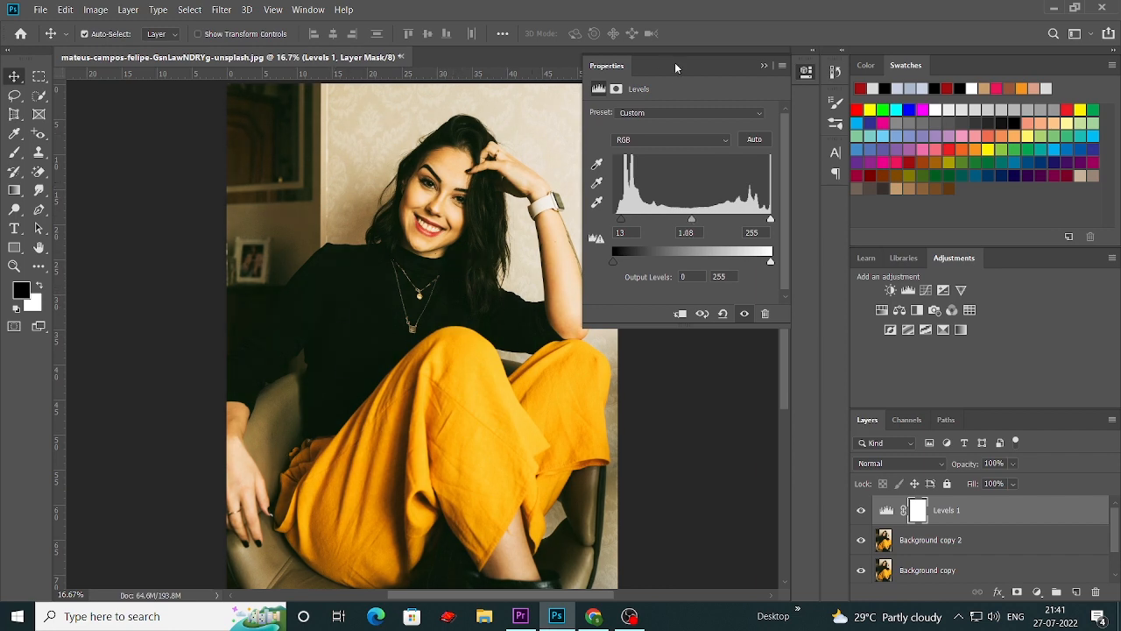
click(765, 65)
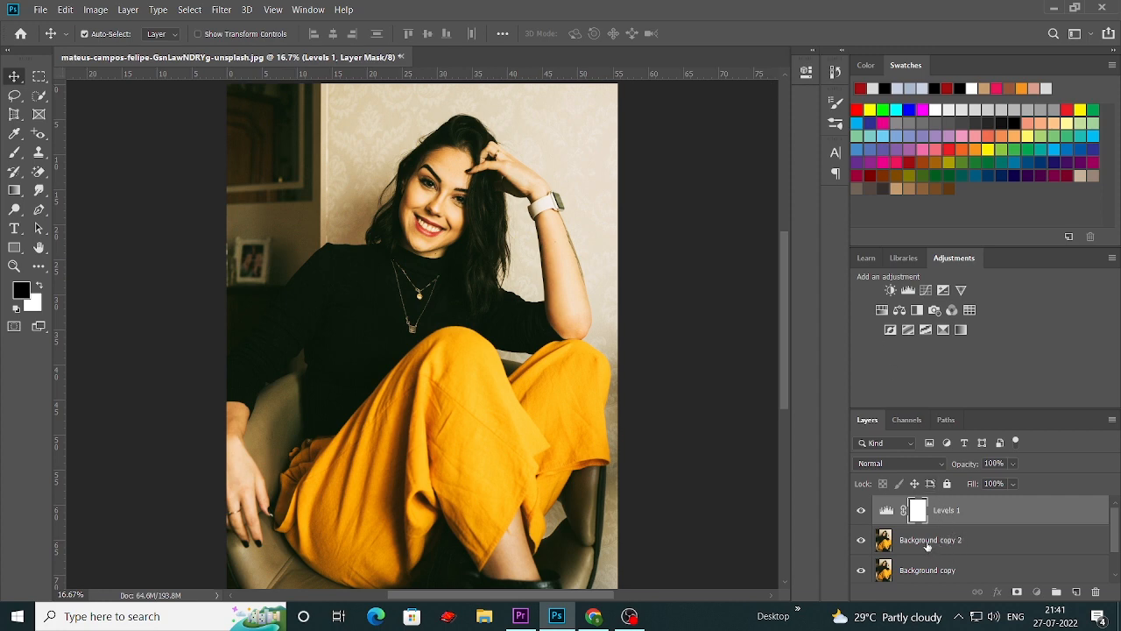
Merge the Levels 1 adjustment layer with the Background copy 2 layer
click(928, 544)
shift+click(932, 515)
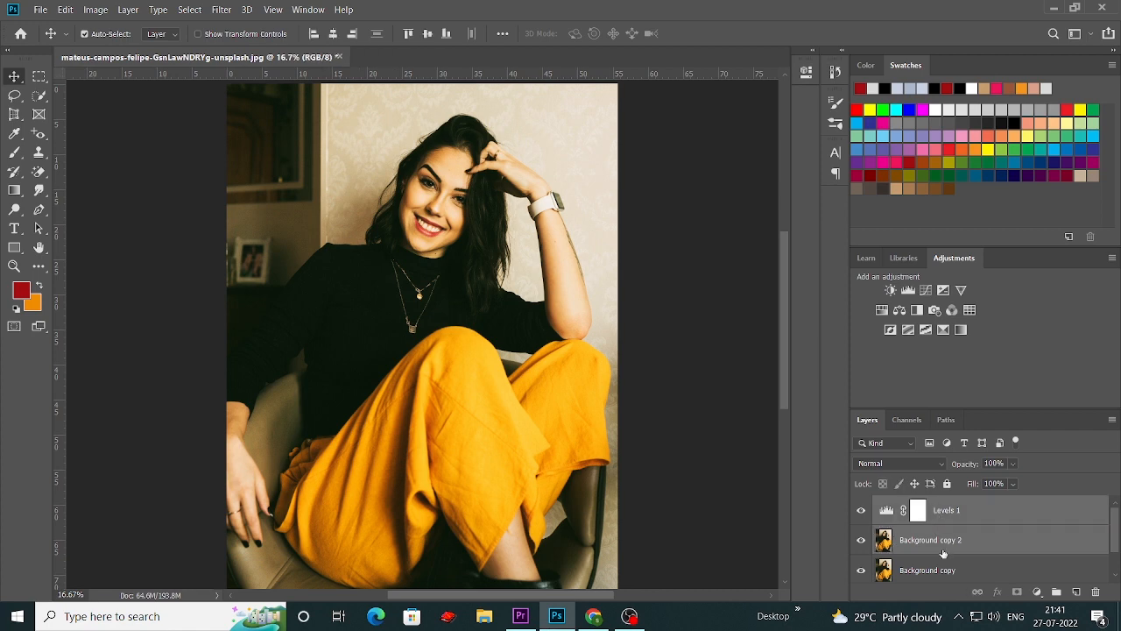
right_click(939, 515)
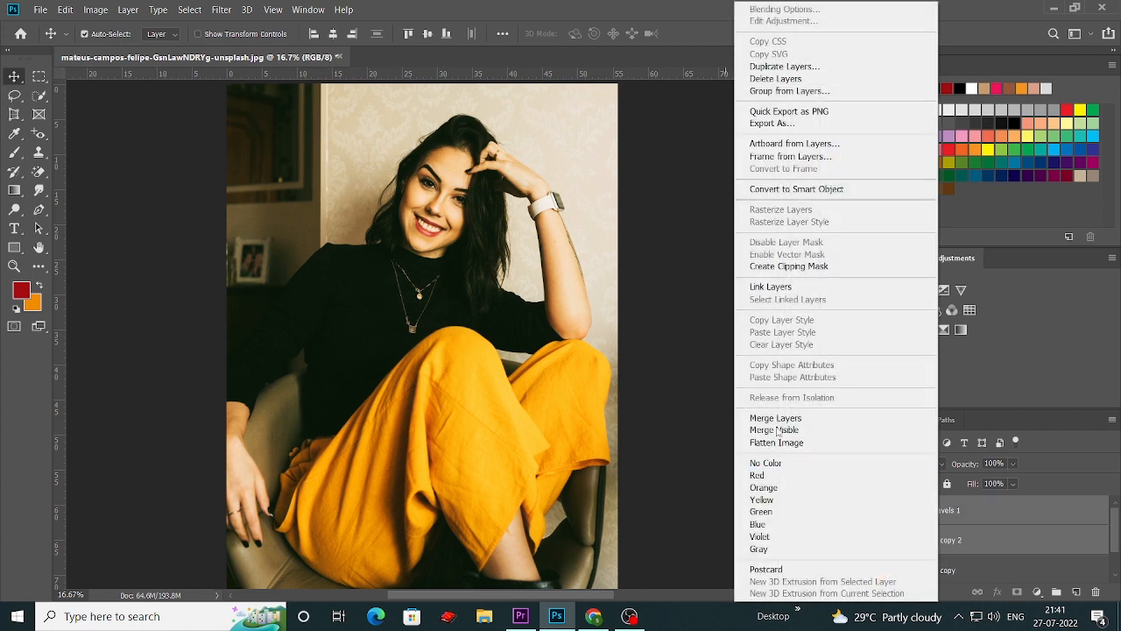
click(797, 418)
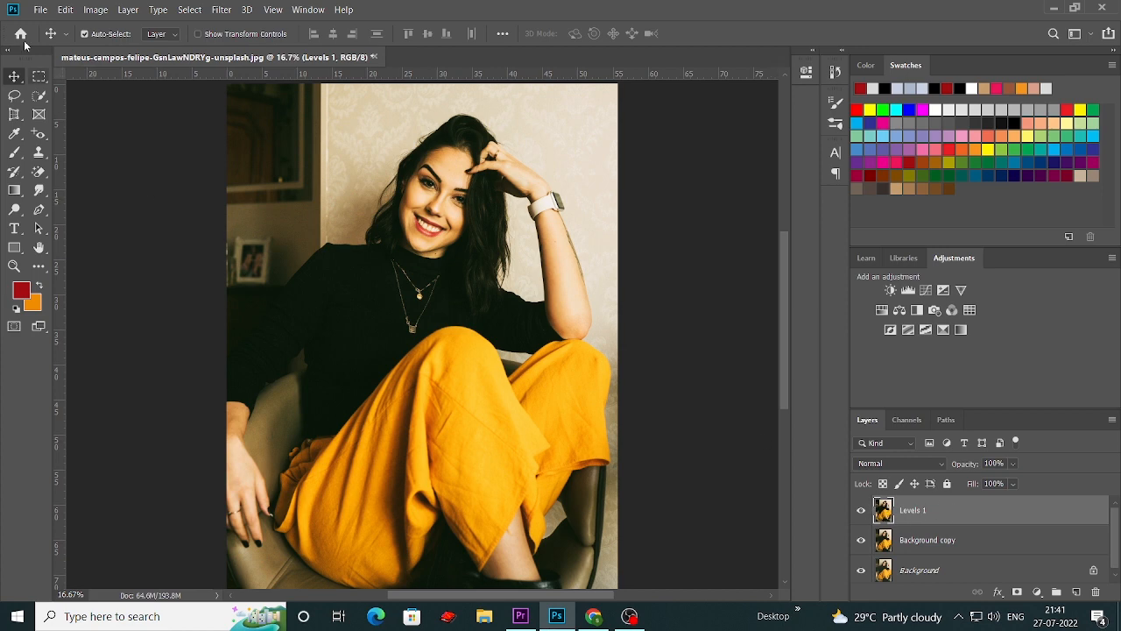
Apply a Color Balance adjustment to the merged layer, shifting the midtones slightly toward blue, magenta and cyan
click(93, 9)
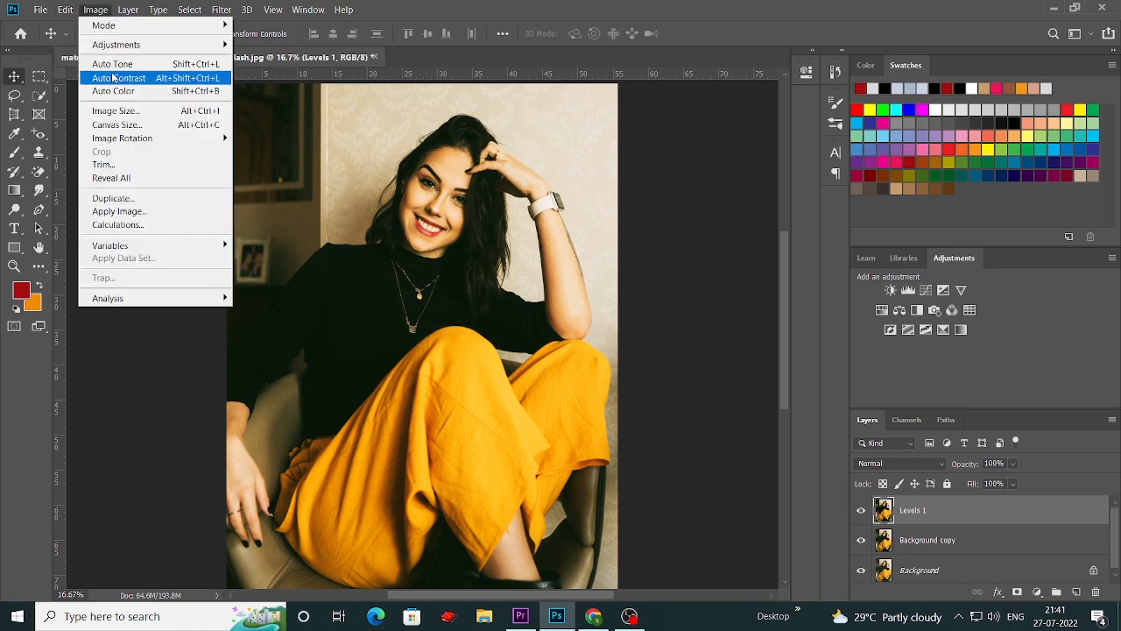
mouse_move(150, 45)
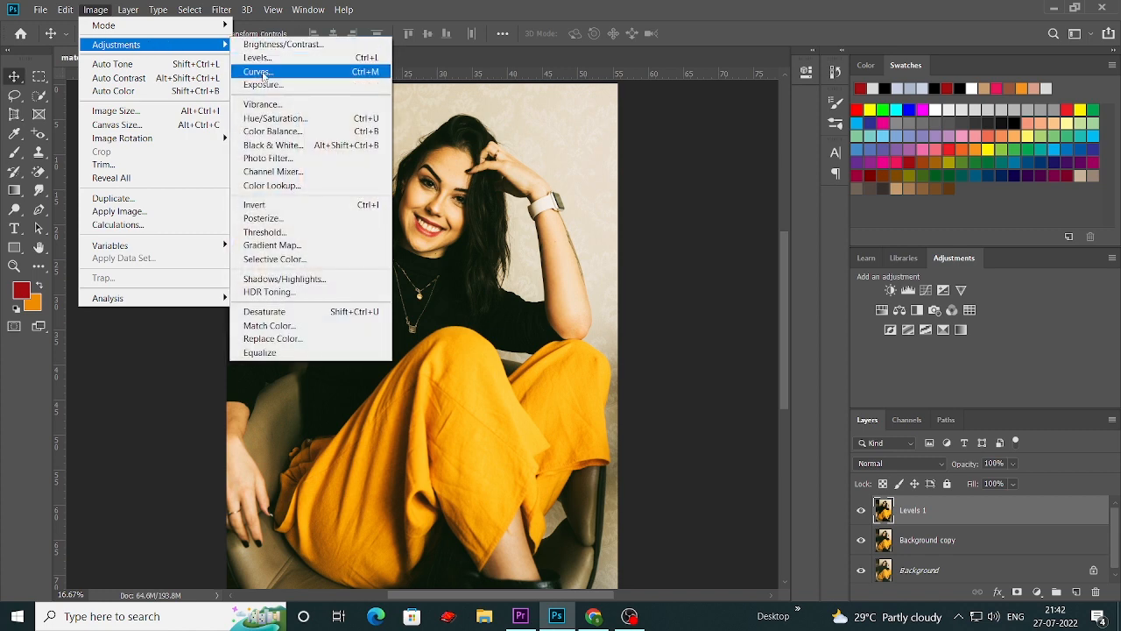
click(276, 133)
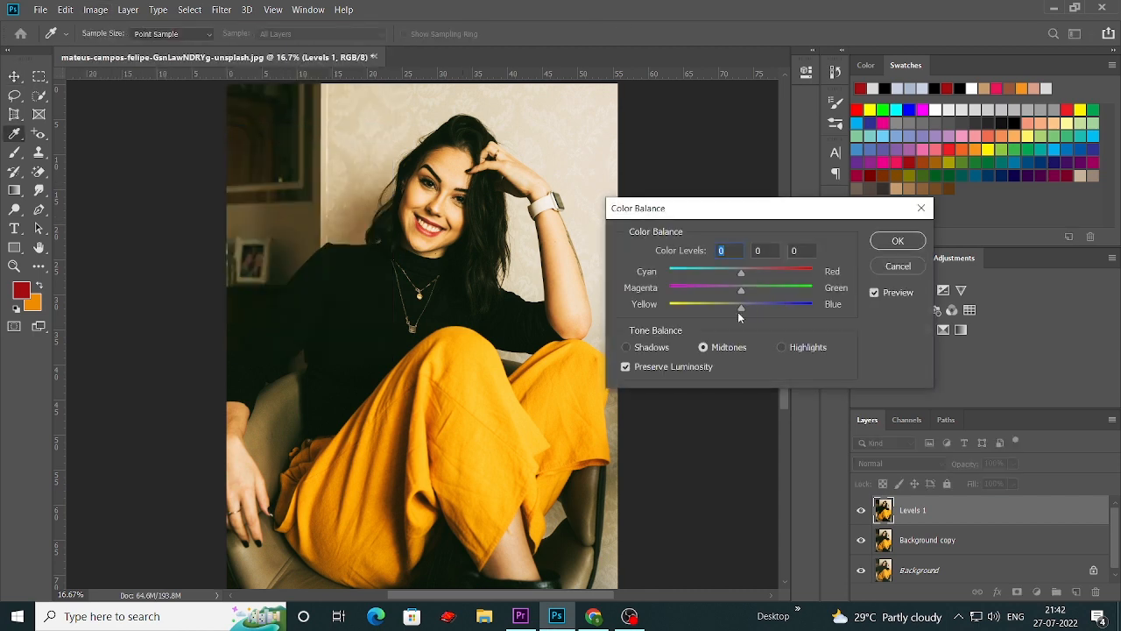
mouse_move(743, 310)
mouse_down()
mouse_move(761, 311)
mouse_move(749, 304)
mouse_up()
click(733, 288)
click(732, 272)
click(909, 247)
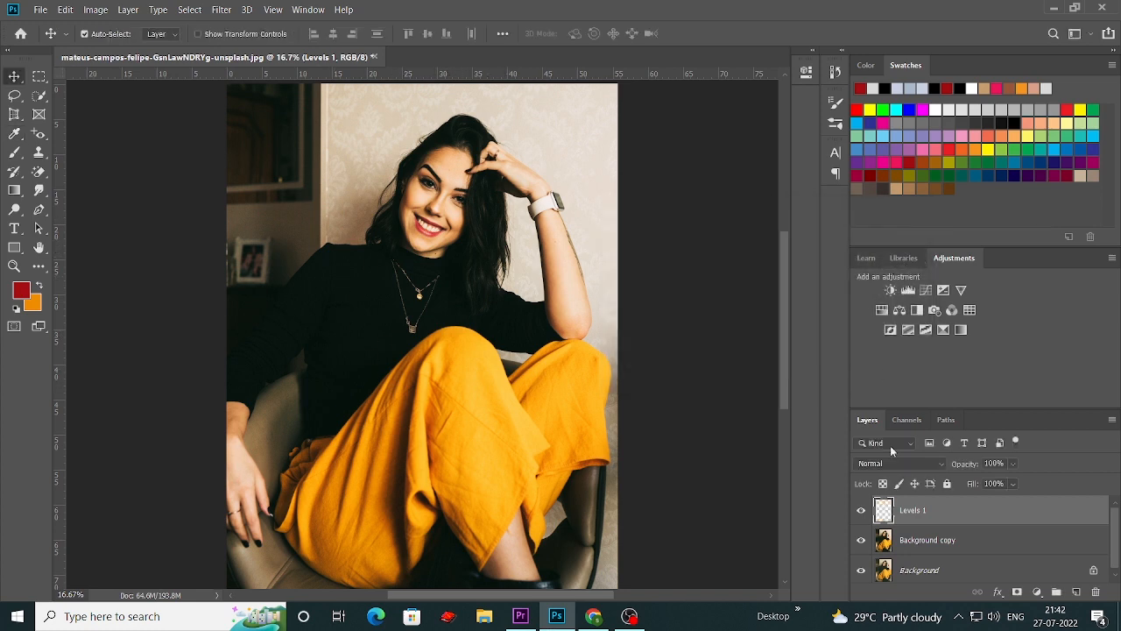
Duplicate the color-balanced Levels 1 layer, keeping the suggested layer name
right_click(917, 512)
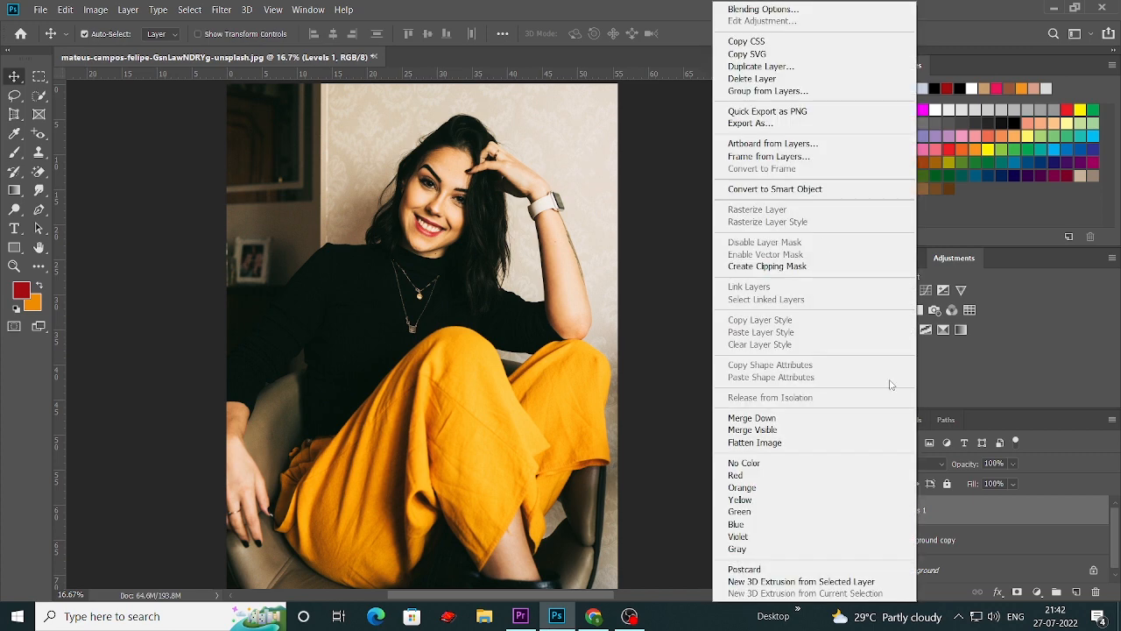
click(757, 66)
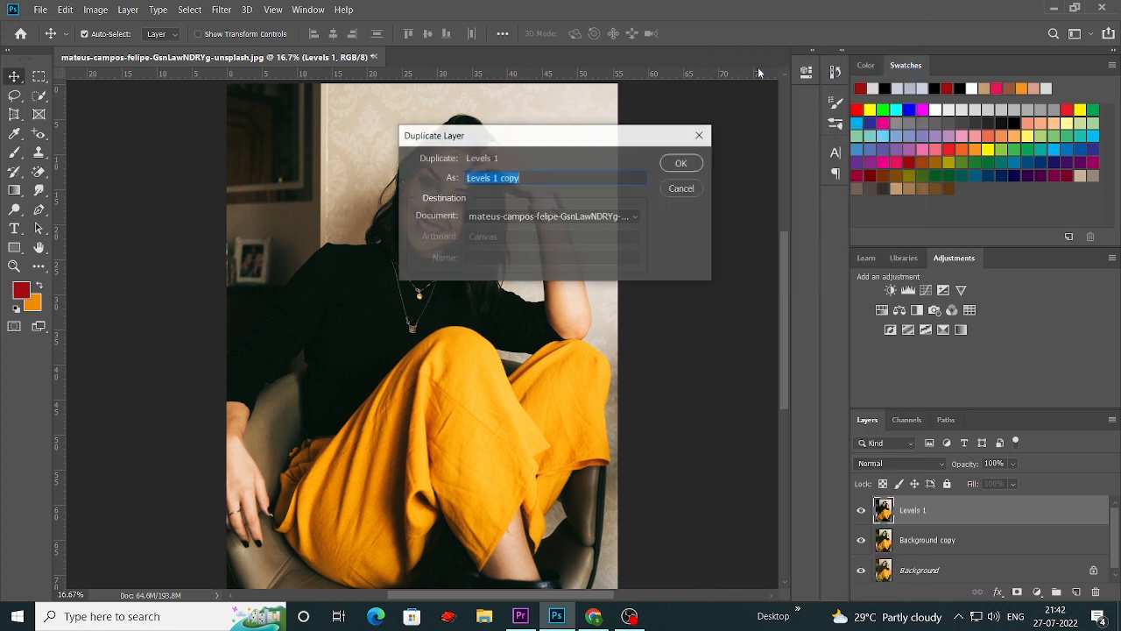
click(683, 164)
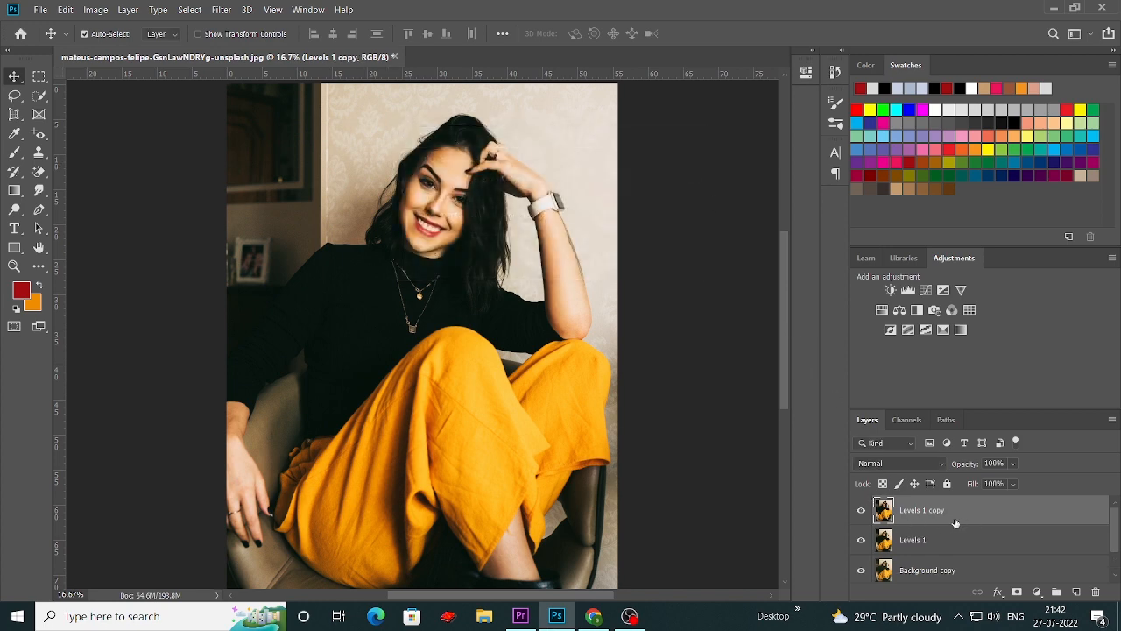
Open the Camera Raw Filter on the Levels 1 copy layer and set Contrast +19, Blacks -22, Whites +8 and Shadows +26
click(223, 8)
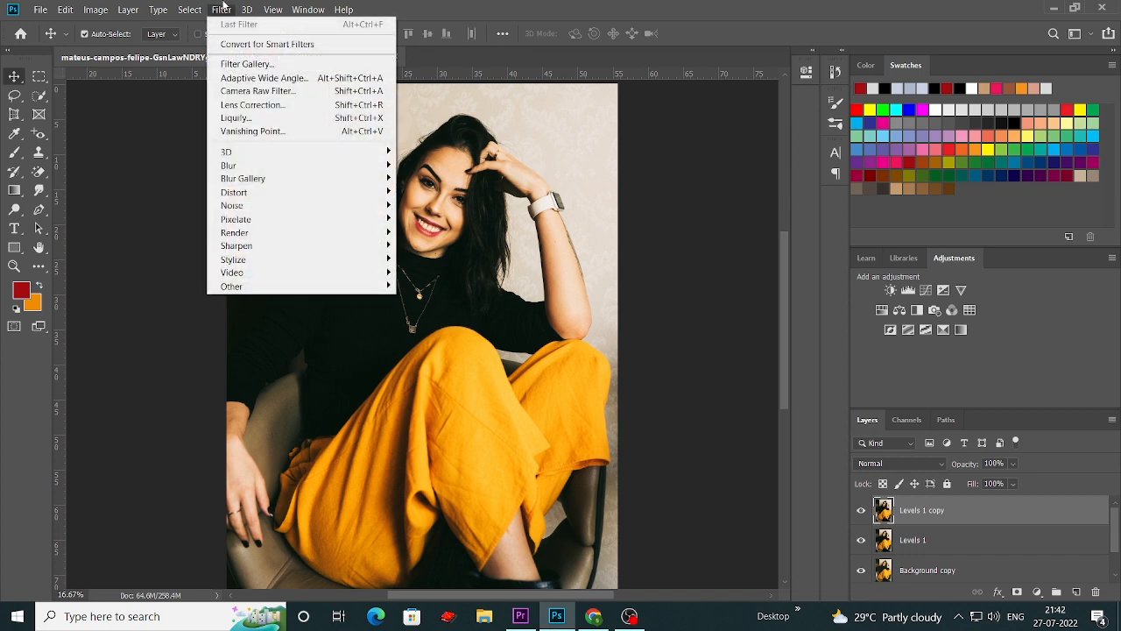
click(272, 91)
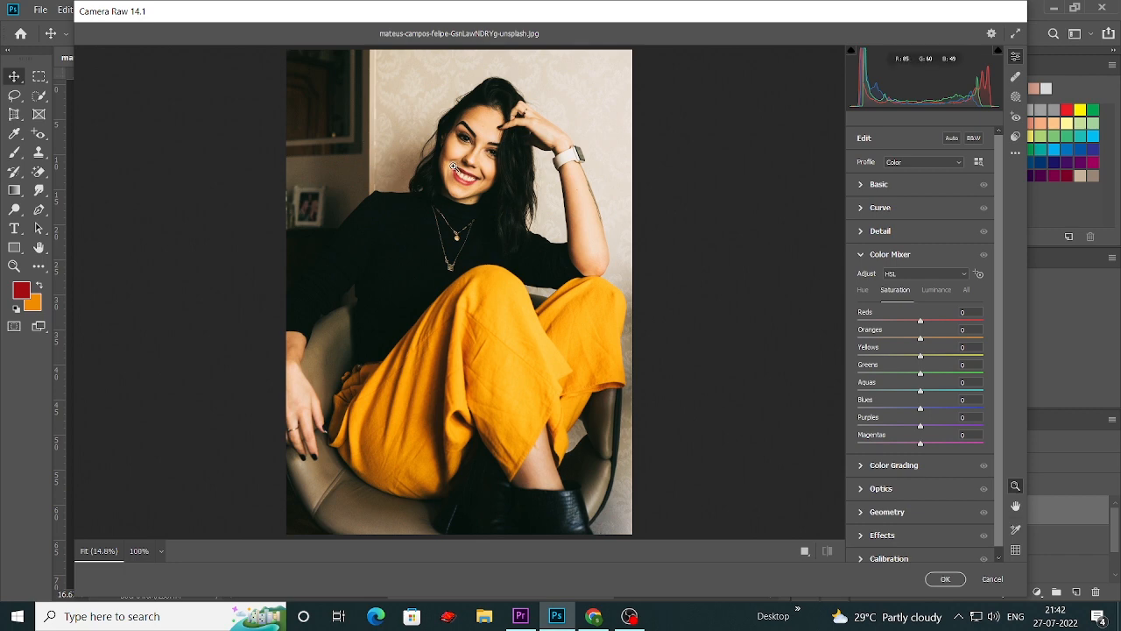
drag(454, 166, 509, 247)
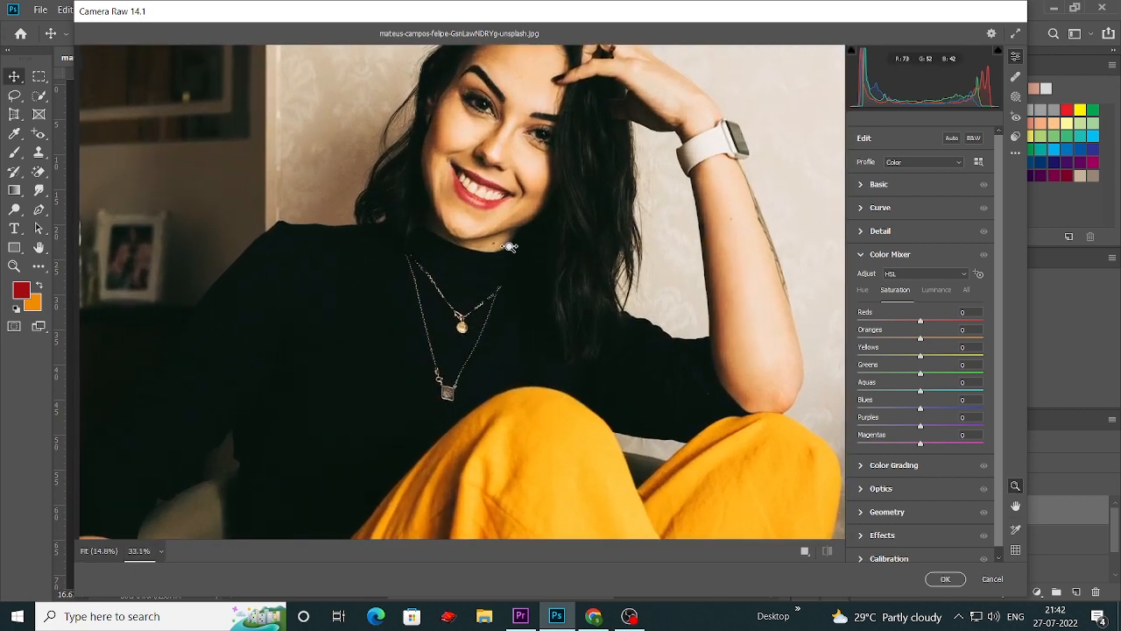
click(861, 185)
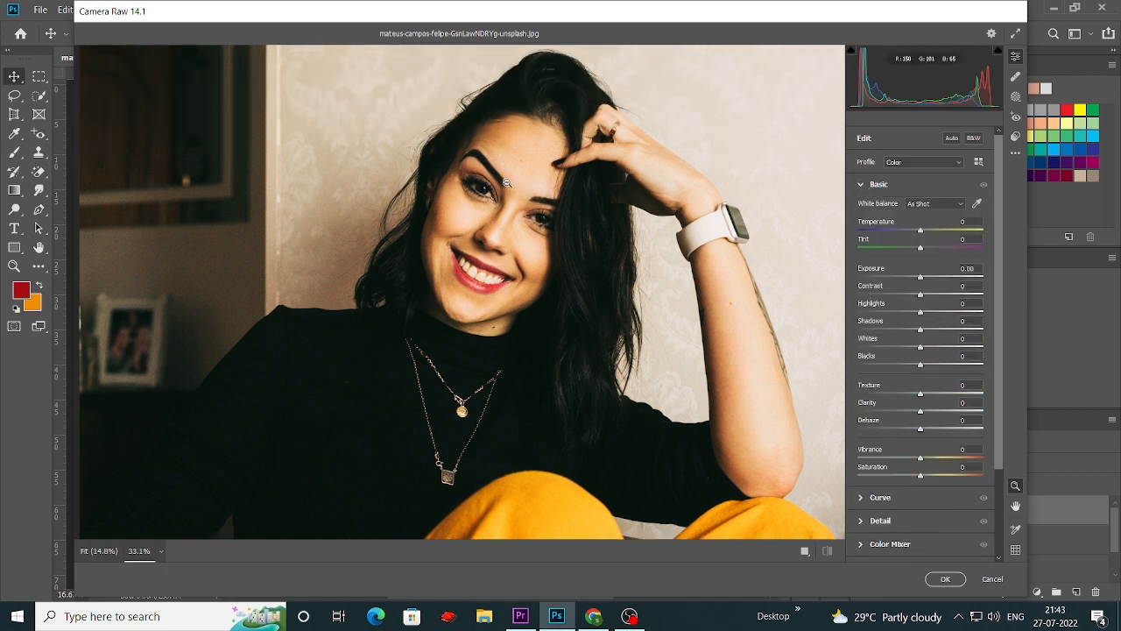
drag(921, 298, 933, 295)
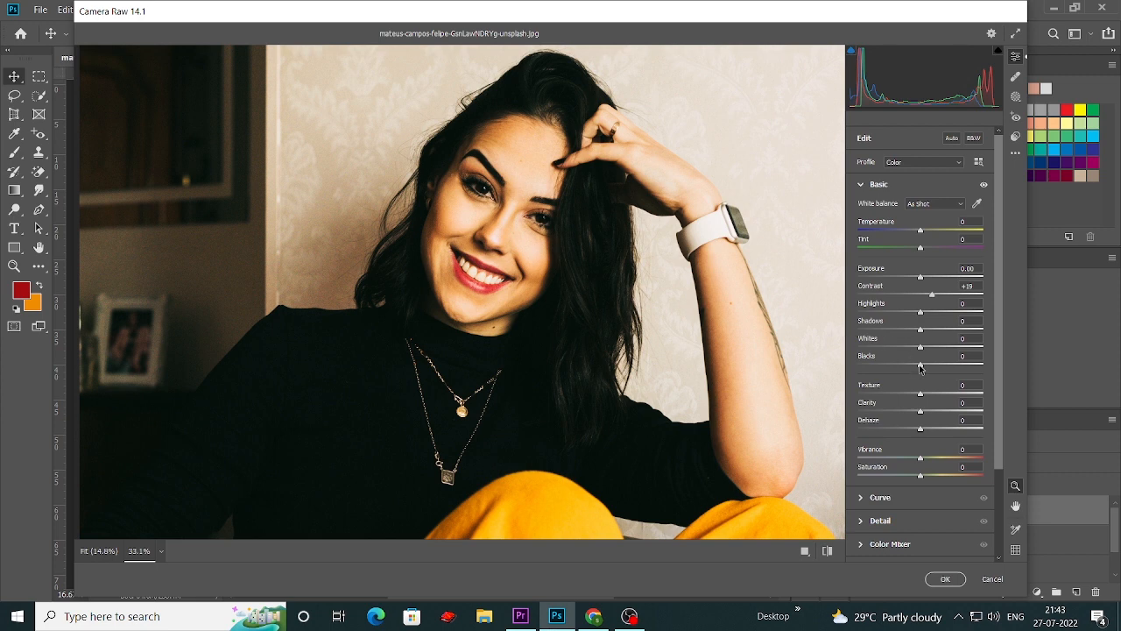
drag(920, 367, 905, 369)
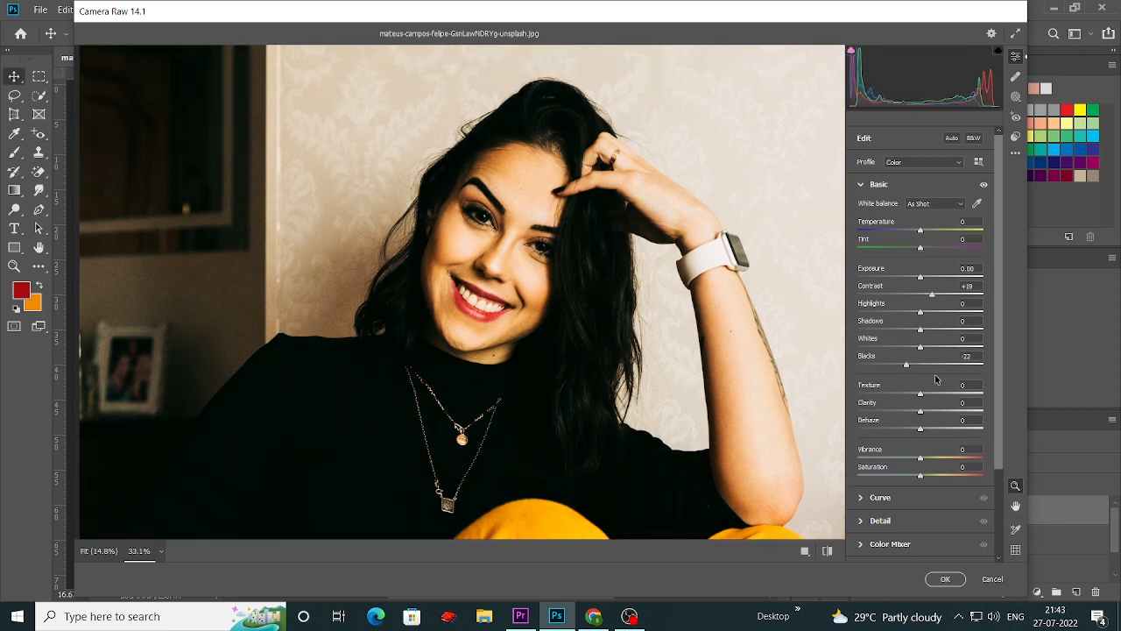
drag(921, 348, 937, 331)
Soften the skin in the Basic adjustments with Texture -64, Clarity -54 and Dehaze +30
scroll(543, 263, down, 5)
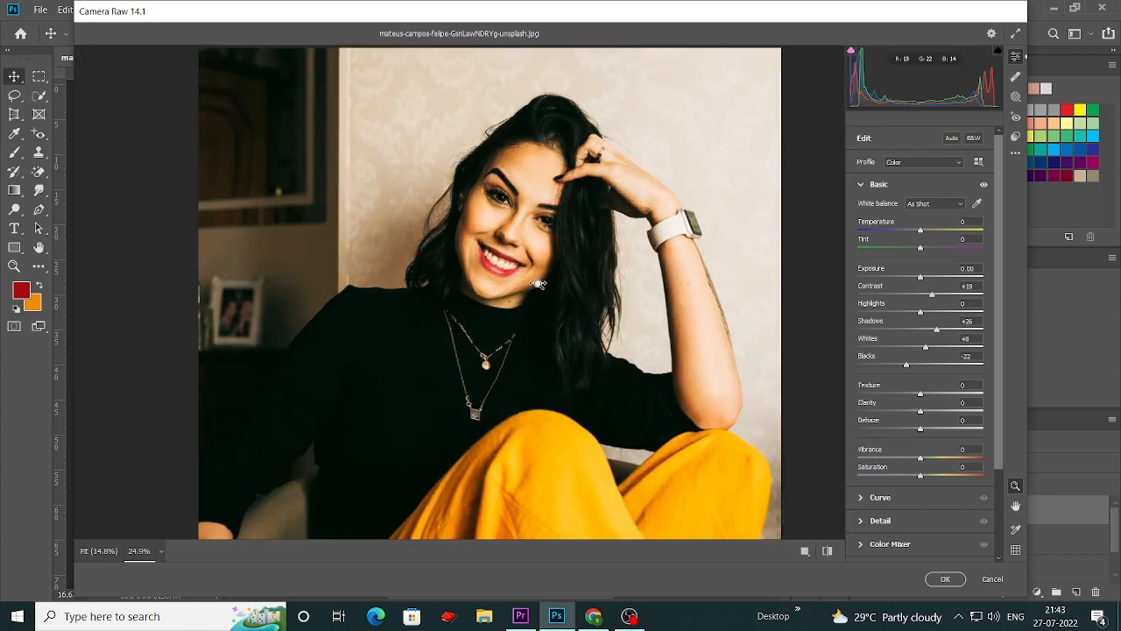
scroll(541, 263, up, 2)
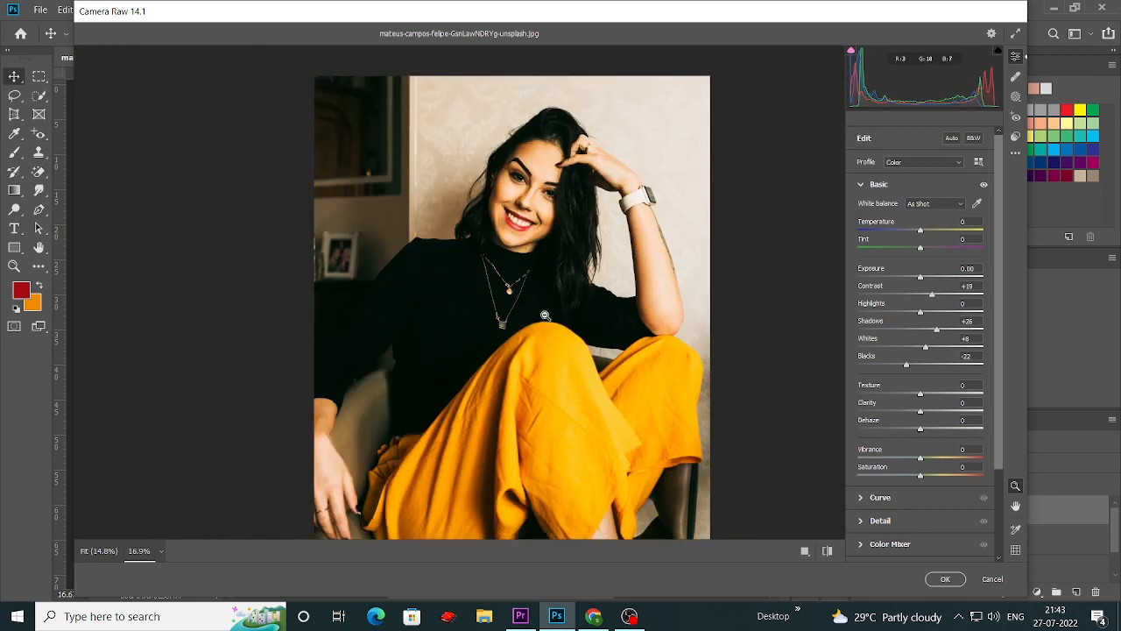
scroll(521, 223, up, 1)
scroll(514, 233, up, 3)
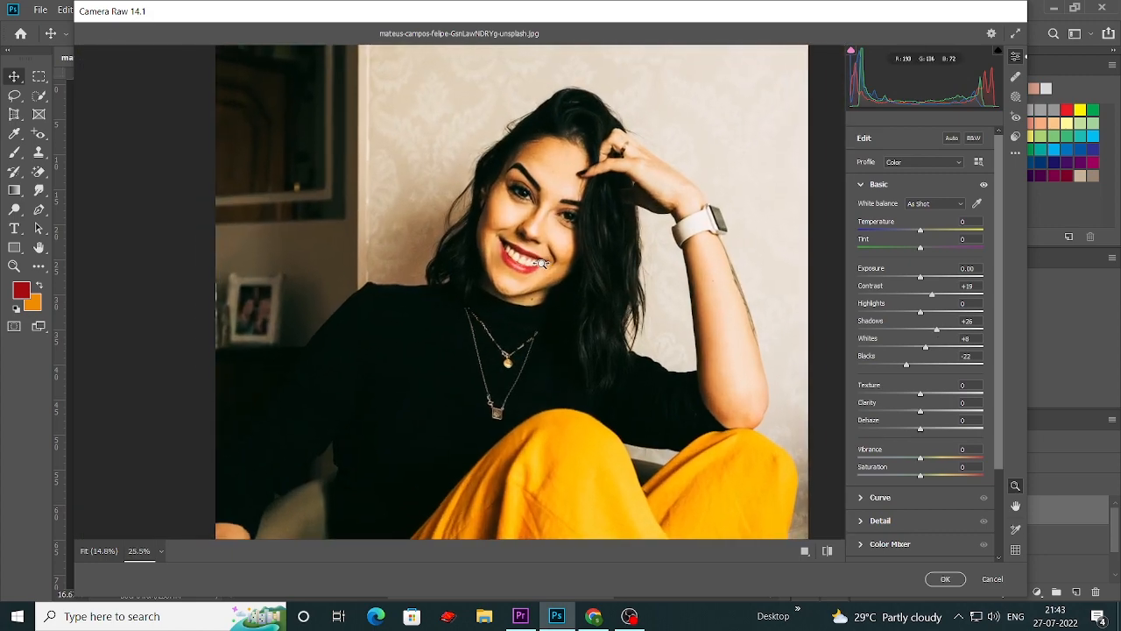
scroll(879, 473, down, 1)
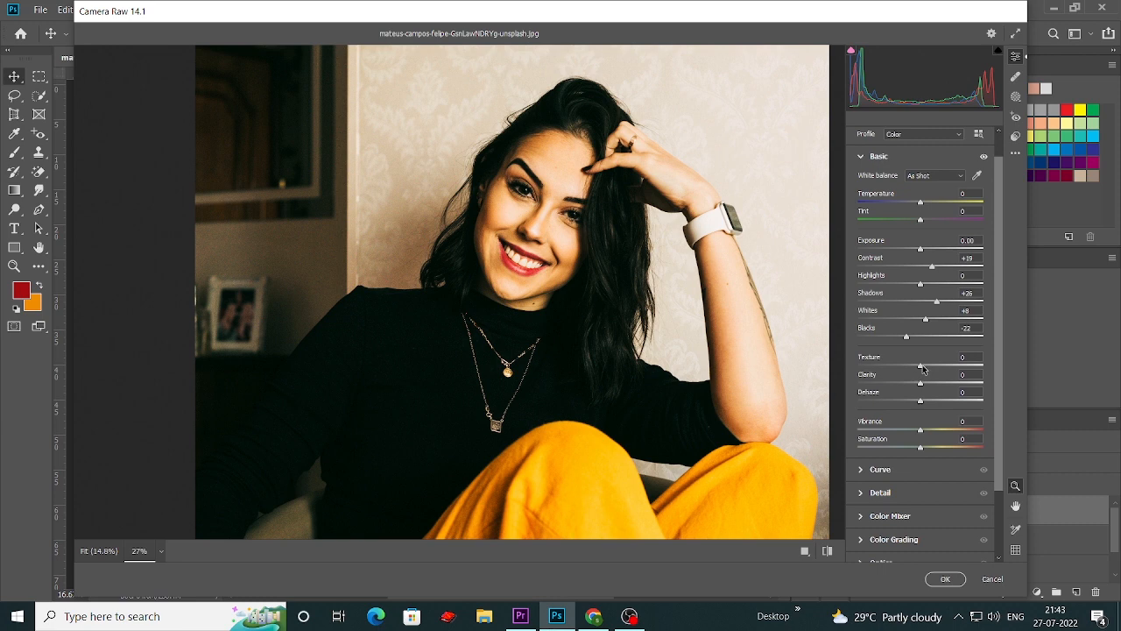
drag(921, 367, 882, 366)
scroll(515, 226, up, 4)
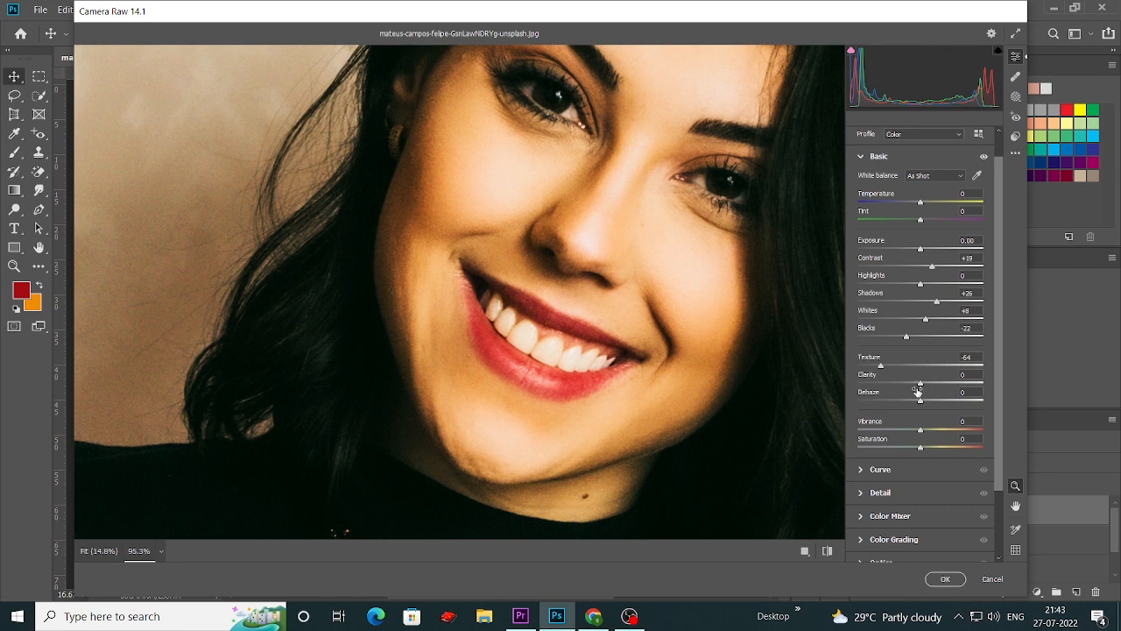
drag(918, 390, 886, 385)
scroll(515, 346, down, 3)
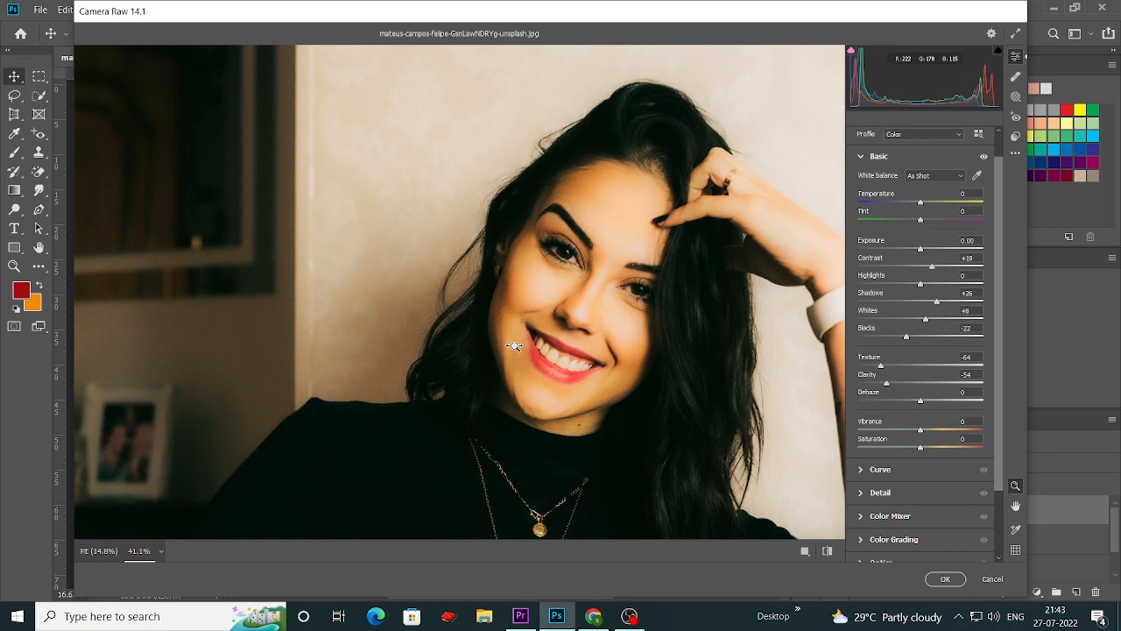
scroll(515, 346, down, 1)
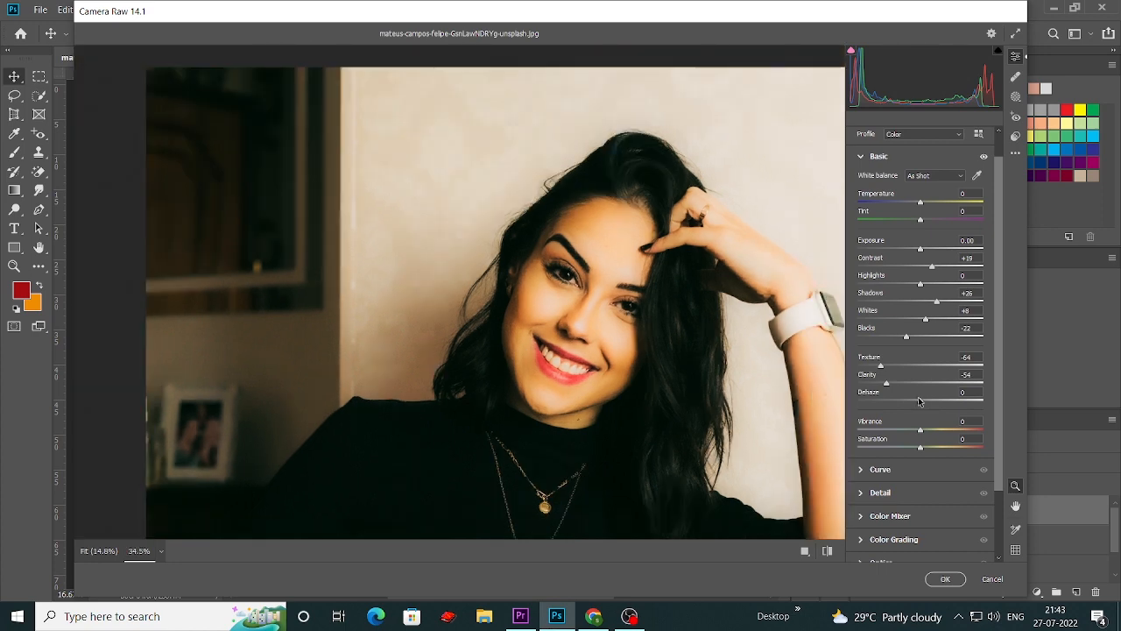
drag(918, 401, 937, 400)
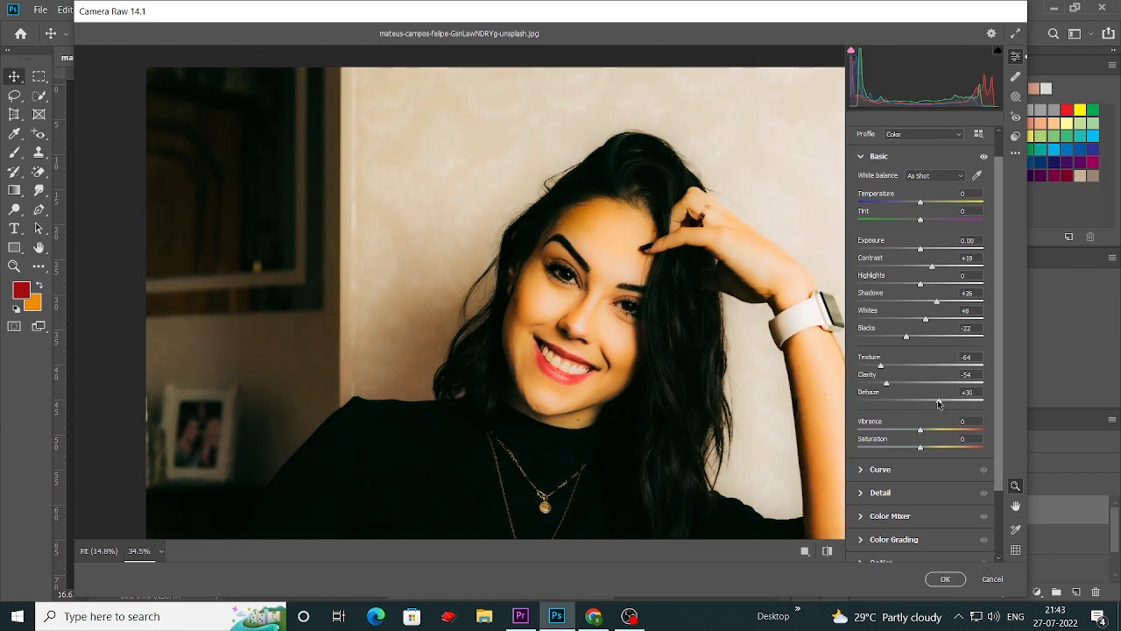
In the Detail adjustments, set Noise Reduction to 40, Color Noise Reduction to 35 and Sharpening to 5
scroll(550, 378, up, 5)
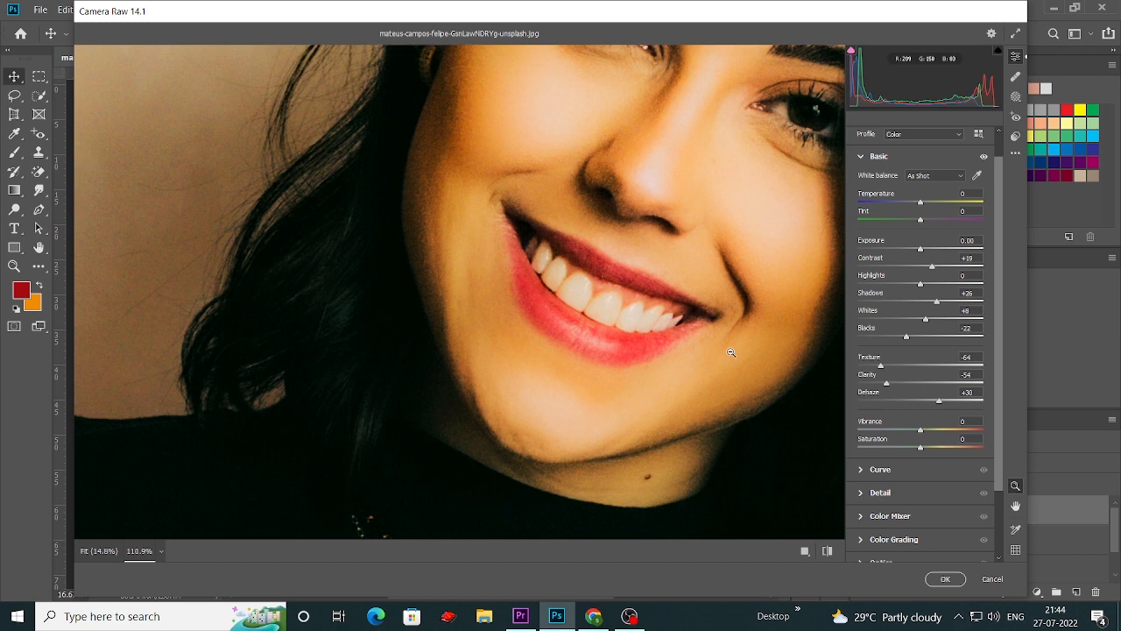
scroll(731, 352, down, 3)
scroll(667, 283, up, 1)
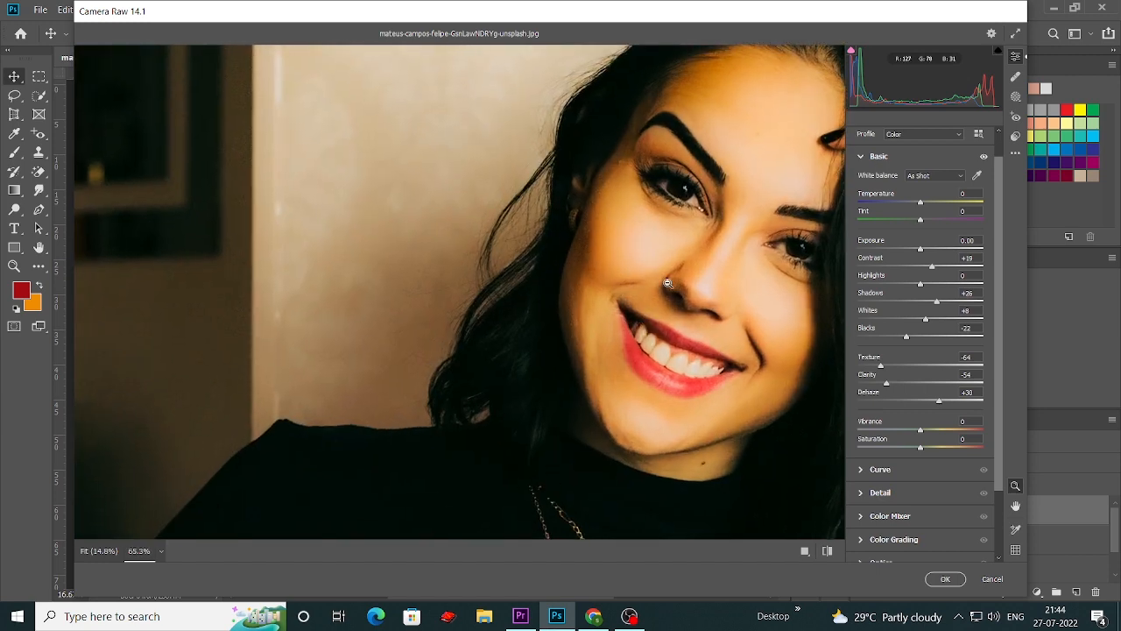
click(859, 493)
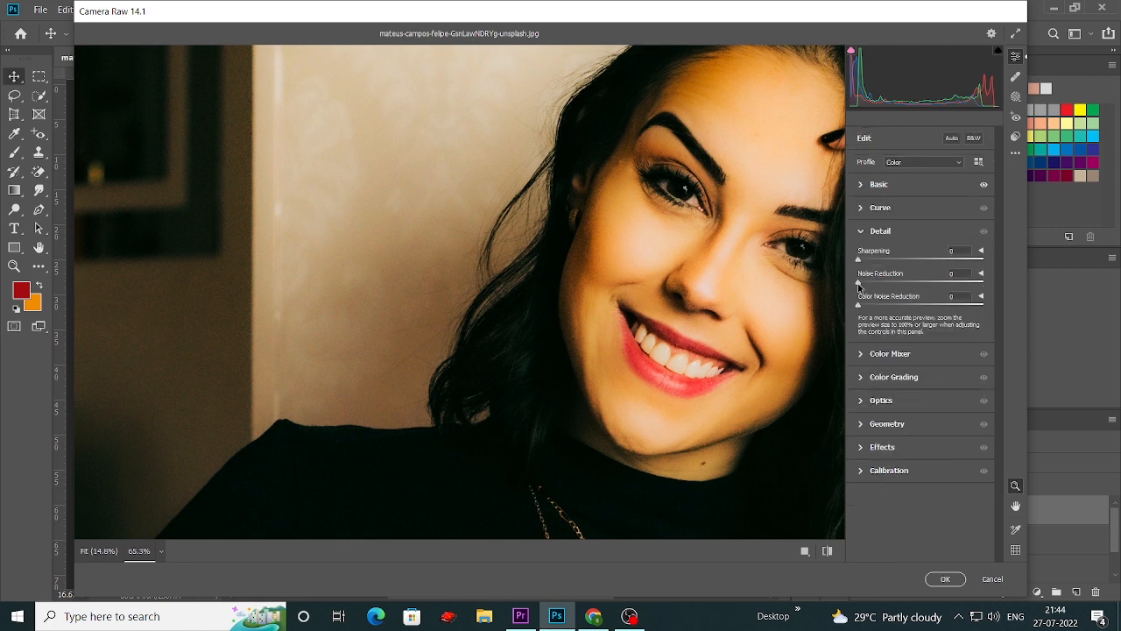
drag(859, 283, 901, 286)
click(901, 304)
drag(901, 285, 862, 261)
In the Color Mixer, set the saturation of Yellows to -100, Oranges to -43 and Reds to +27
scroll(663, 282, down, 2)
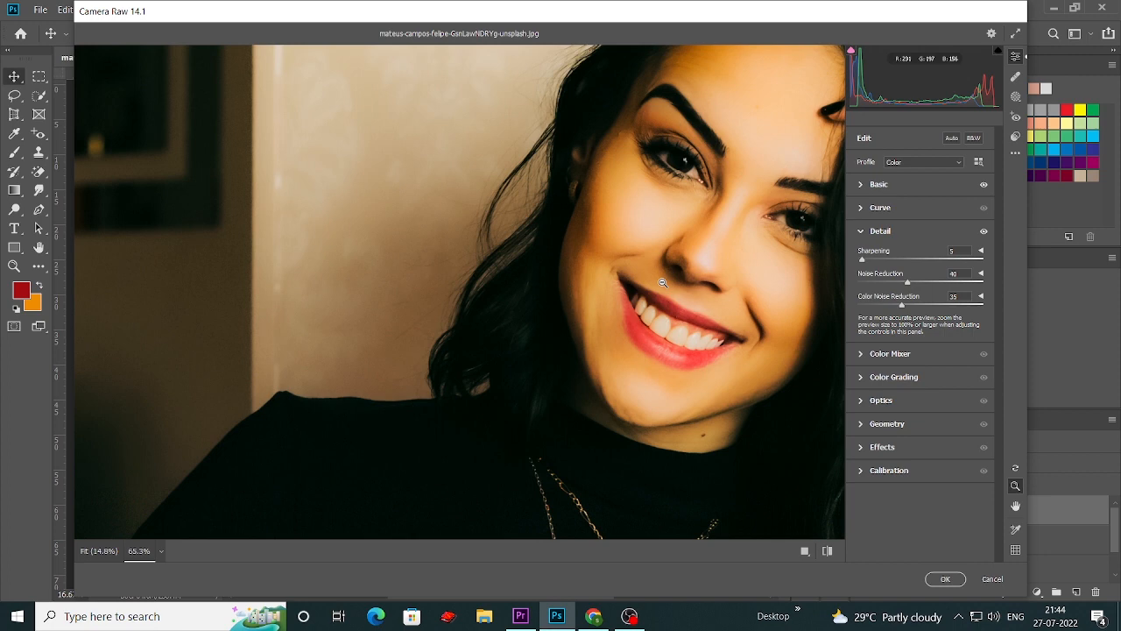
scroll(683, 294, down, 5)
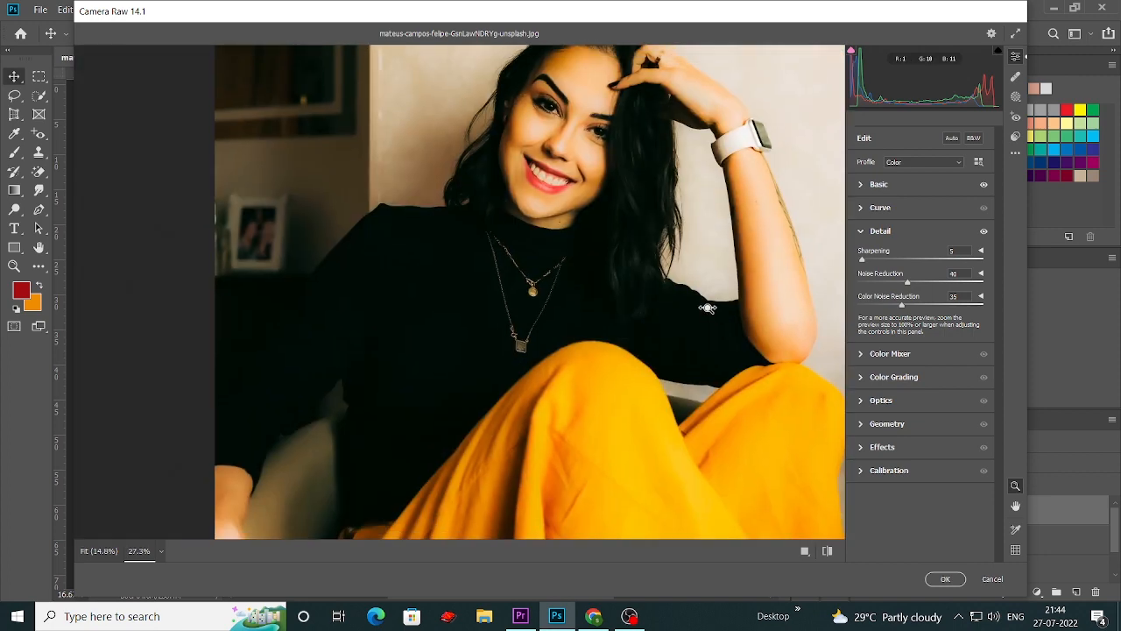
scroll(708, 308, down, 1)
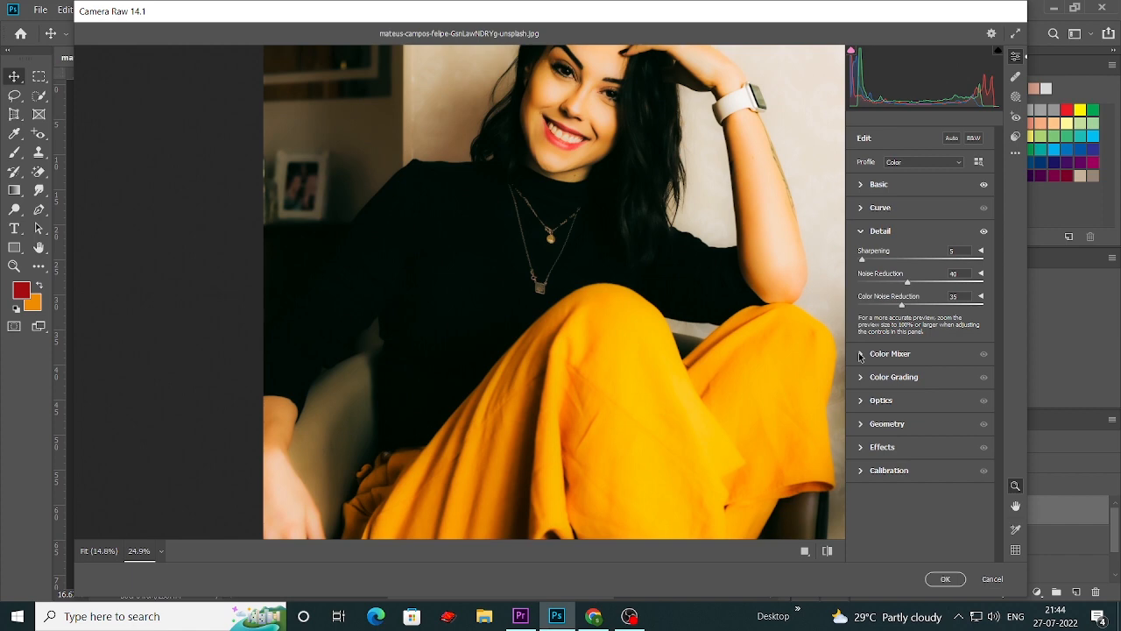
click(860, 353)
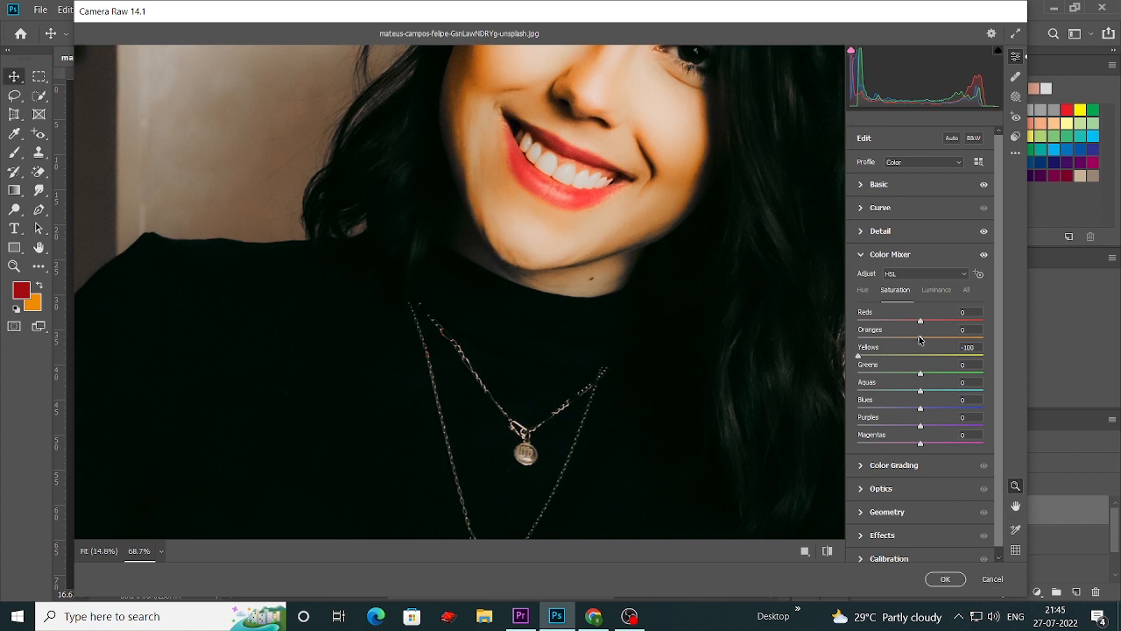
drag(919, 339, 889, 338)
scroll(639, 360, down, 3)
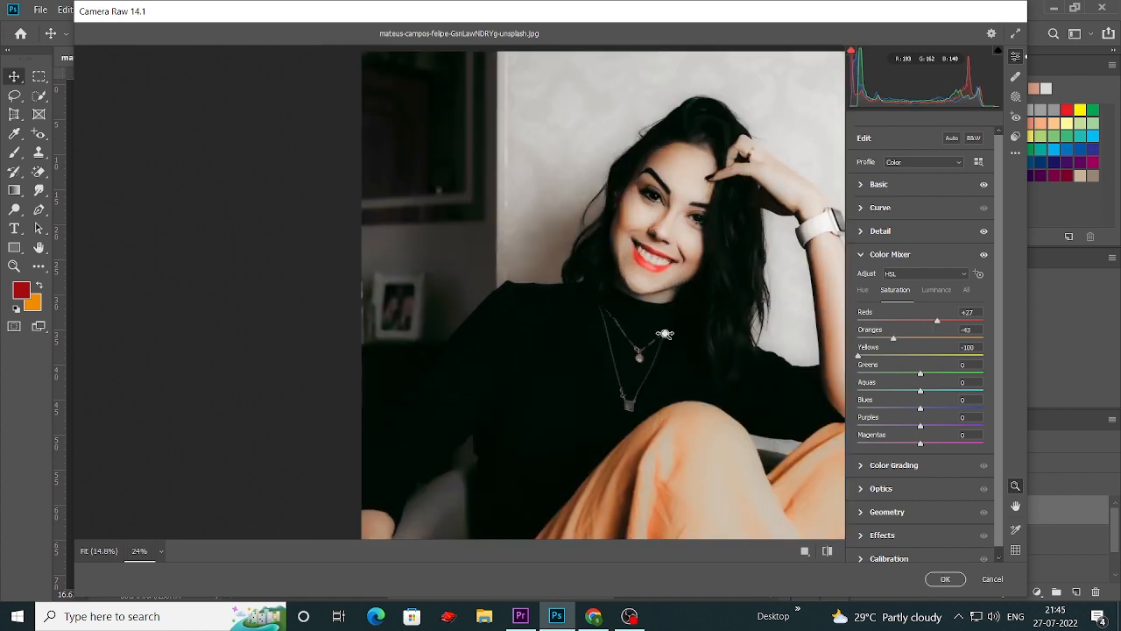
Set the Color Mixer hue of Reds to -7 and Oranges to -9, and apply the Camera Raw Filter
scroll(633, 263, up, 3)
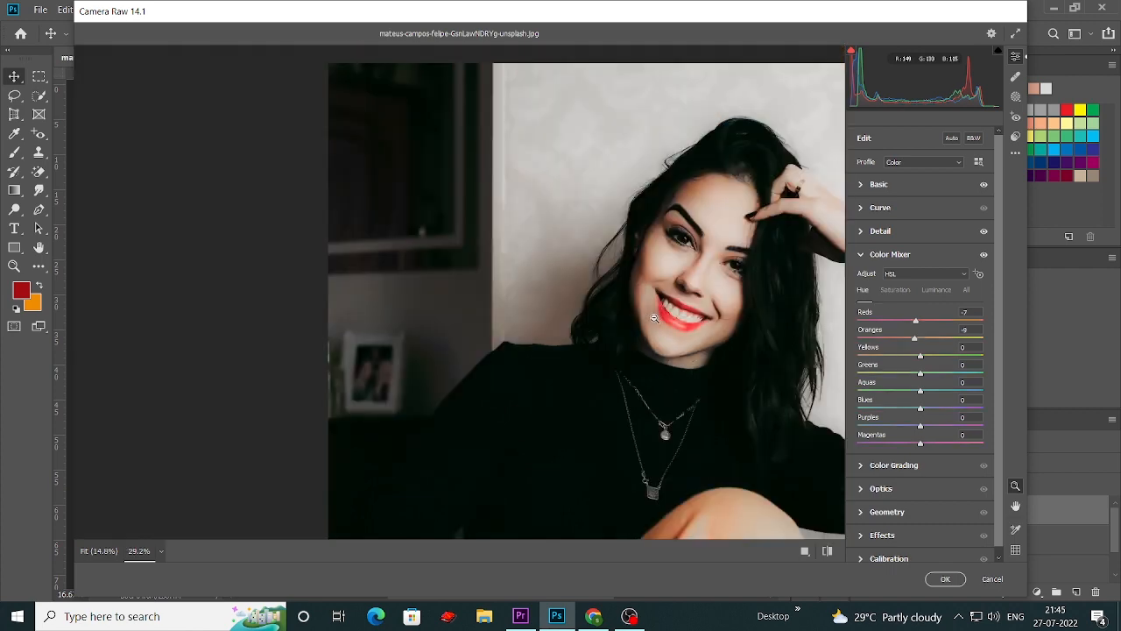
click(715, 342)
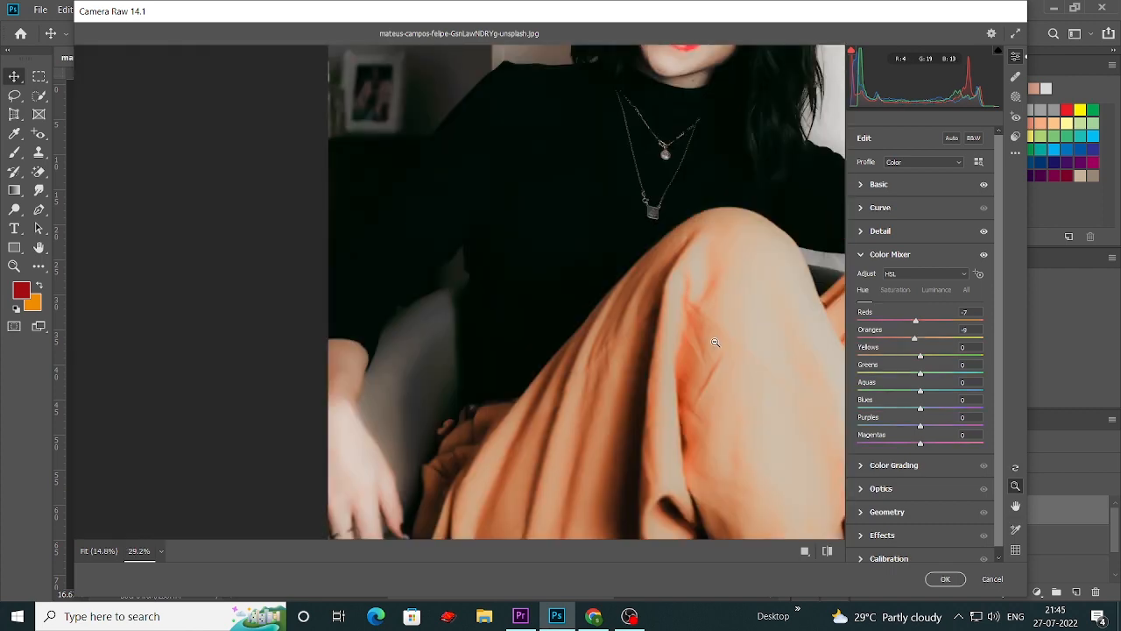
alt+click(714, 342)
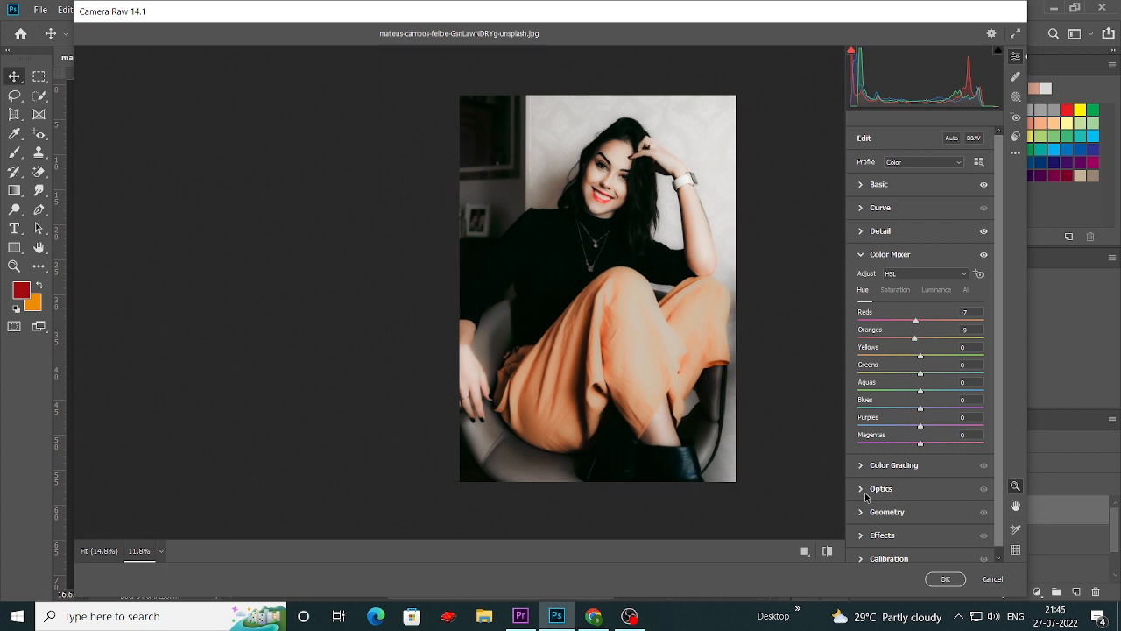
key(Return)
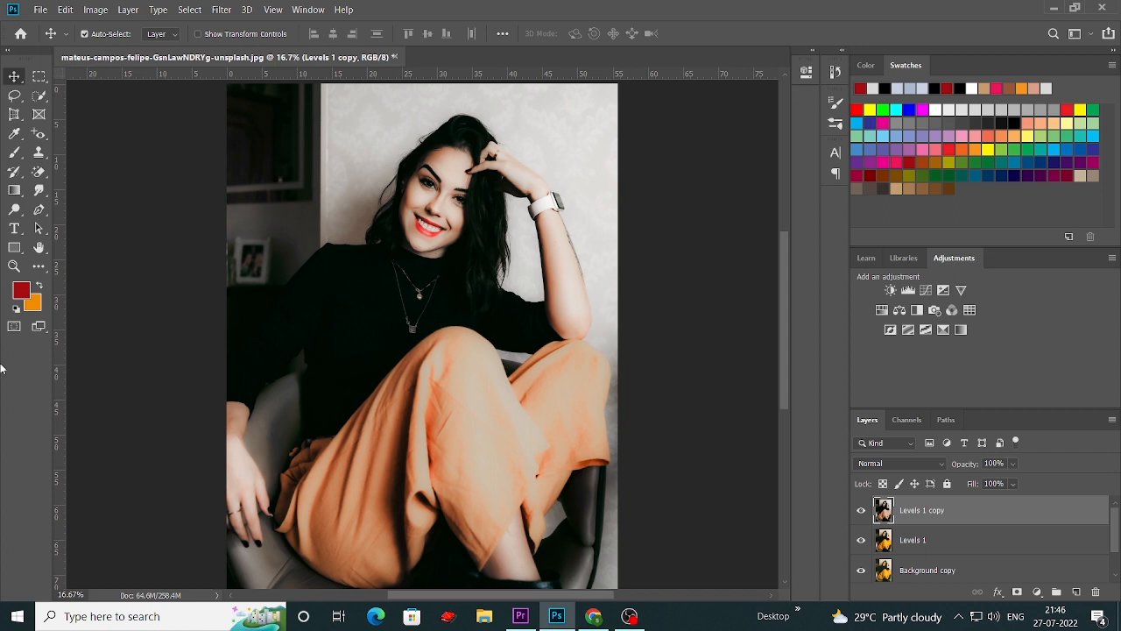
Merge the Levels 1 copy, Levels 1 and Background copy layers into one layer above the Background
scroll(966, 543, down, 1)
shift+click(967, 543)
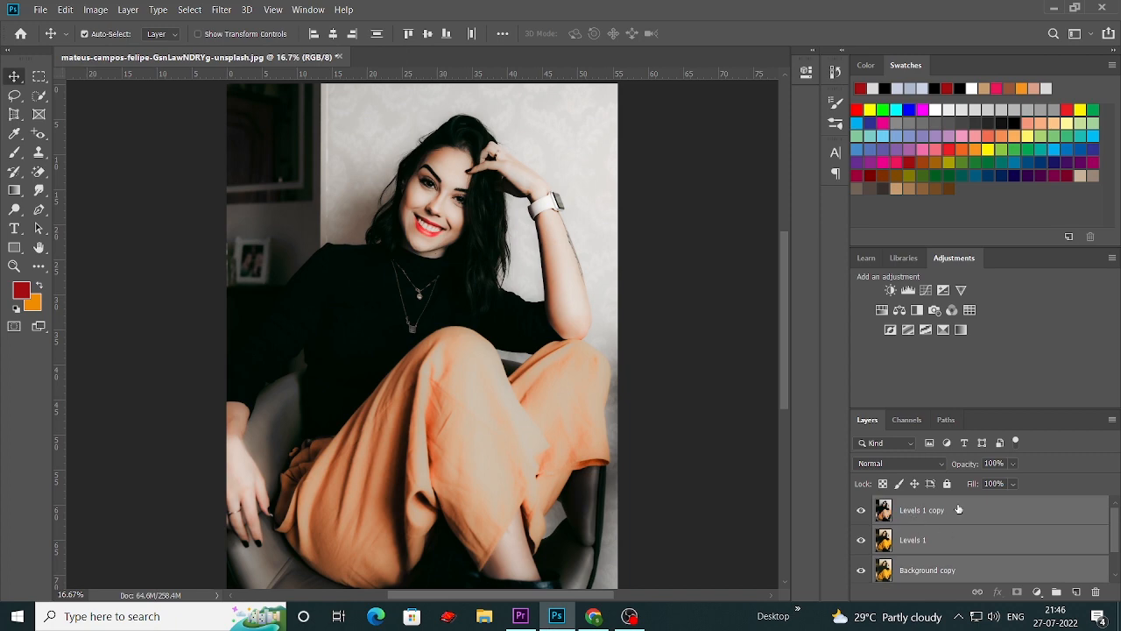
right_click(952, 515)
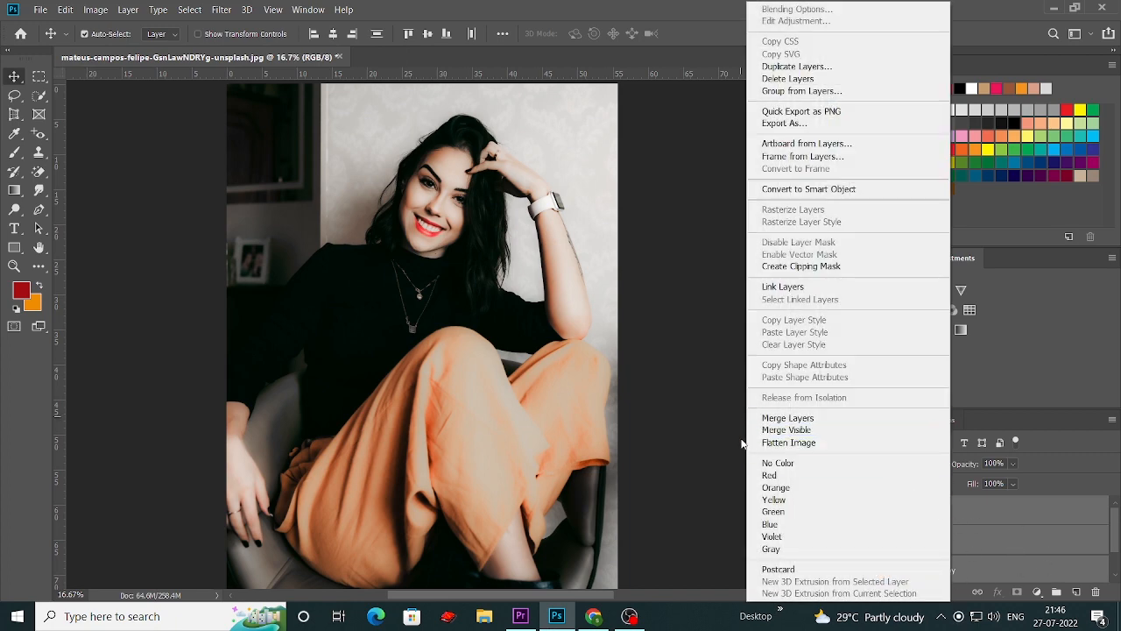
click(802, 418)
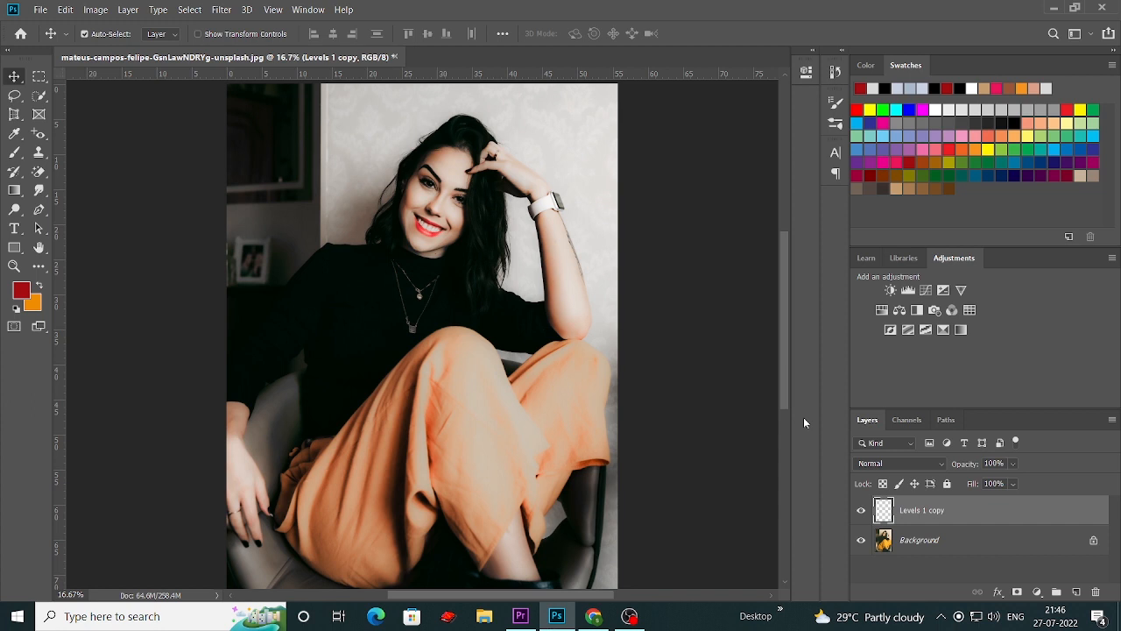
Compare the portrait before and after the edit by toggling the merged layer's visibility, leaving it shown
click(861, 510)
click(860, 511)
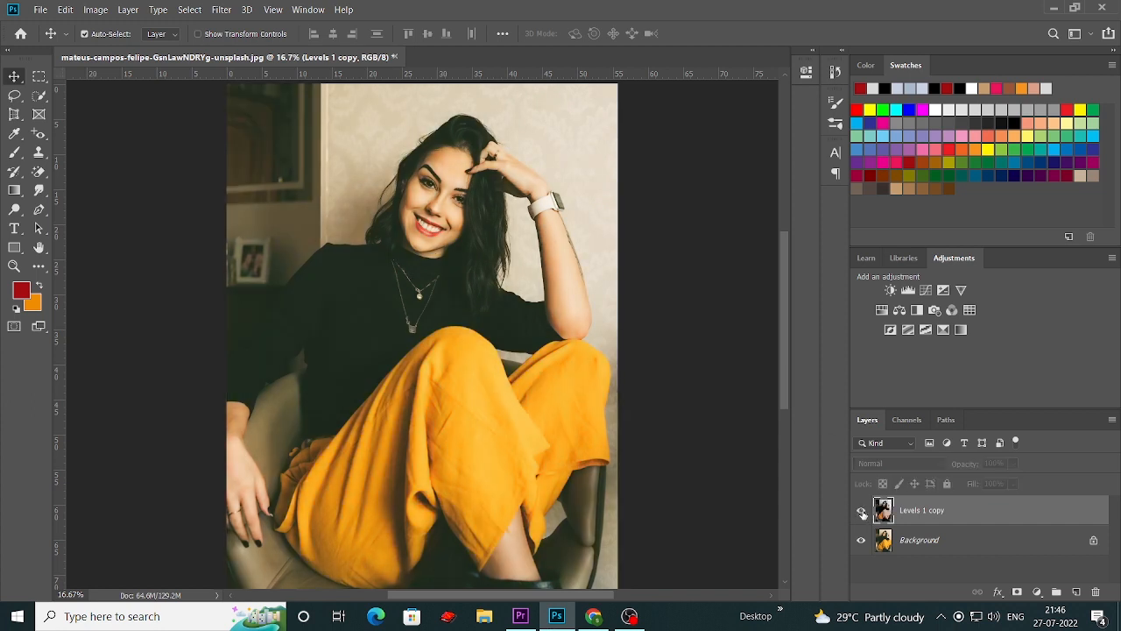
click(861, 511)
click(861, 510)
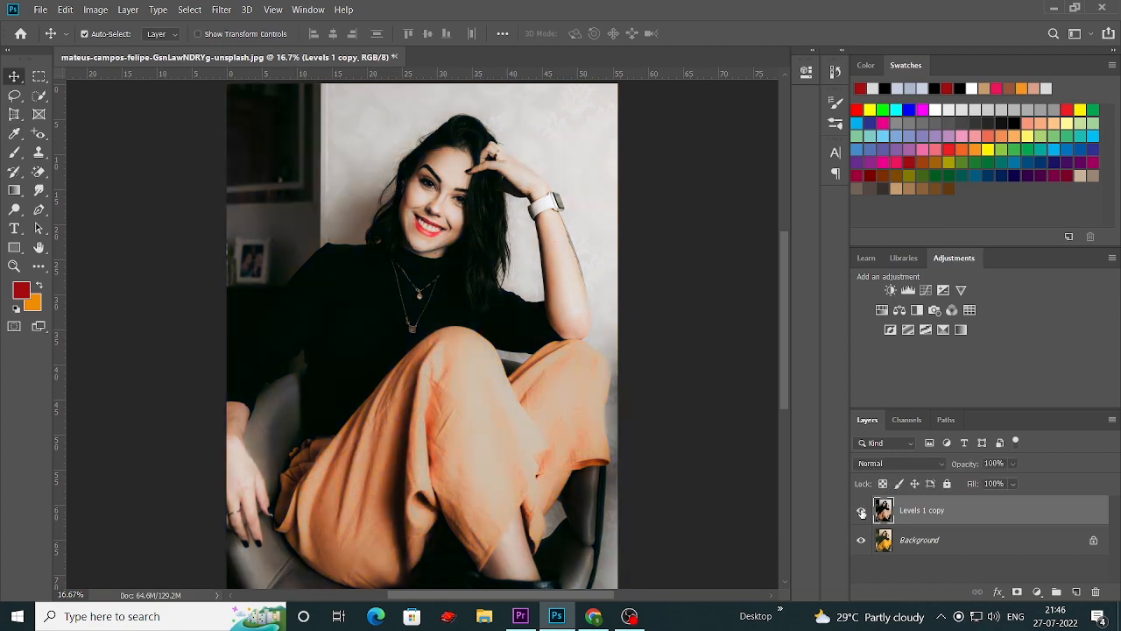